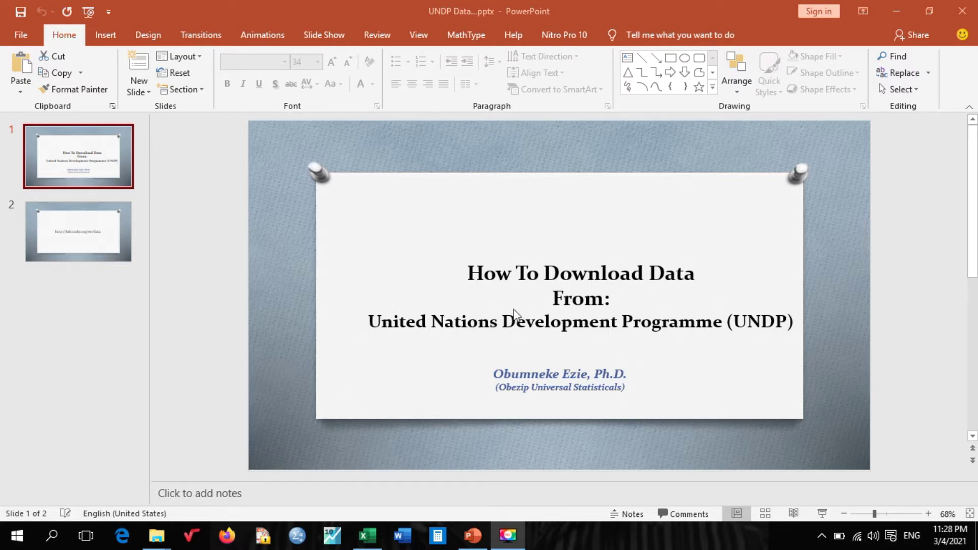
pyautogui.click(838, 270)
pyautogui.press('pagedown')
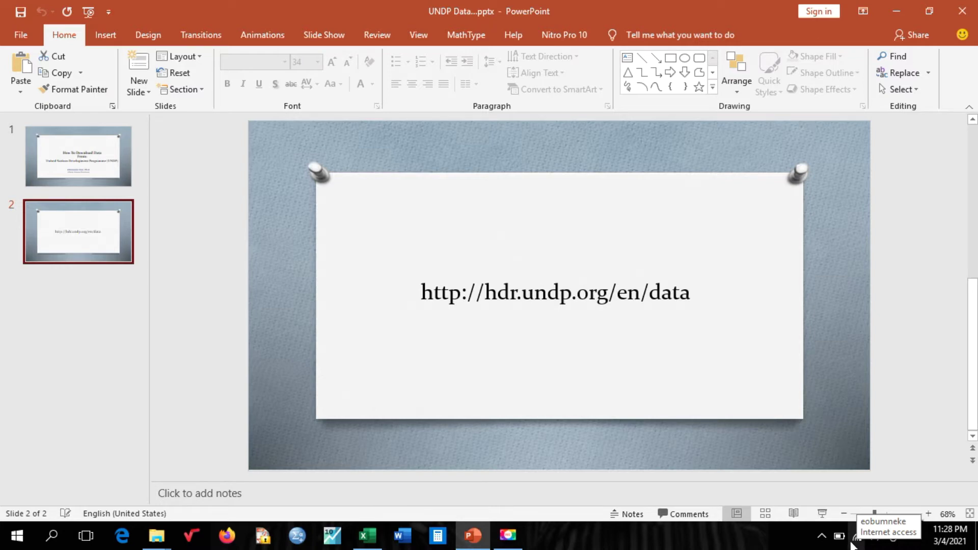
pyautogui.click(640, 312)
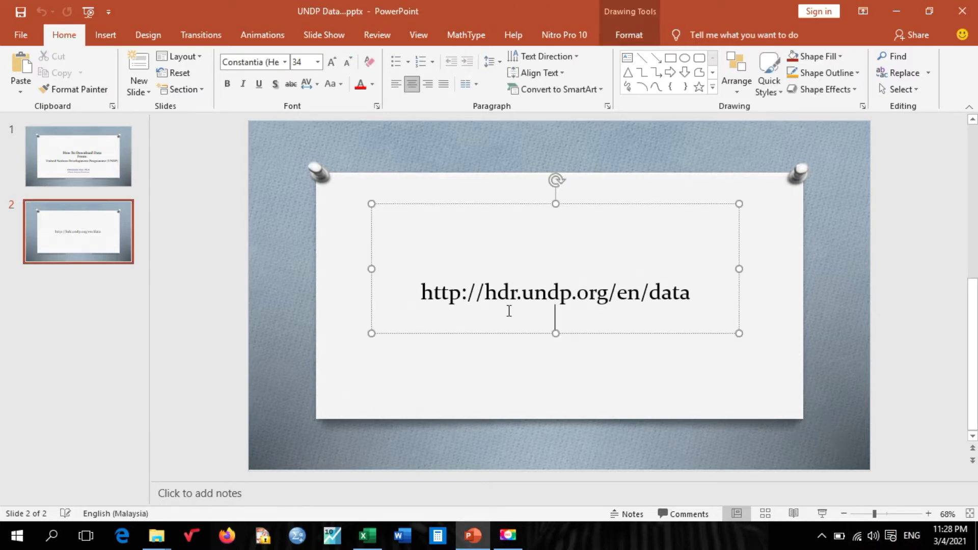
# Step: Select the whole hdr.undp.org/en/data address text and launch Firefox
pyautogui.moveTo(425, 294); pyautogui.dragTo(674, 296)
pyautogui.hotkey('ctrl', 'c')
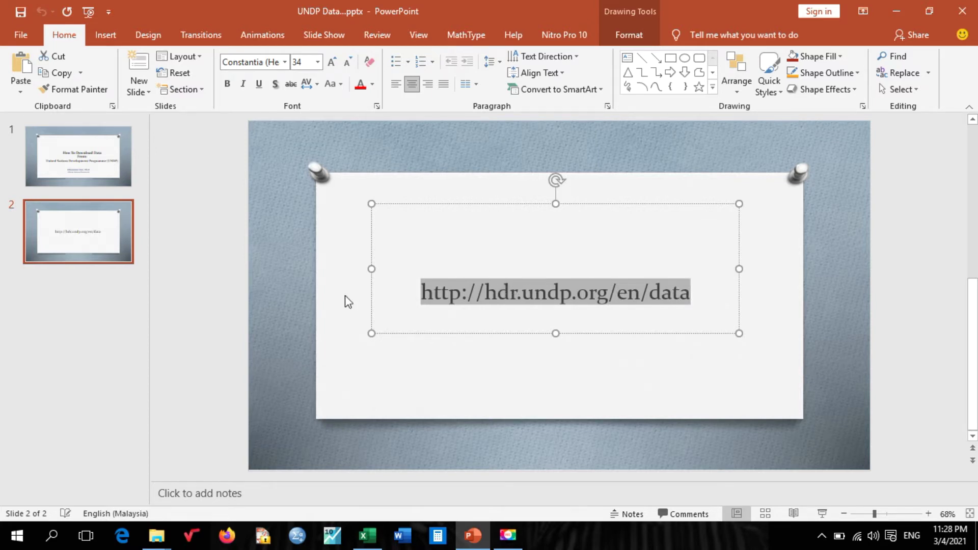
pyautogui.click(231, 538)
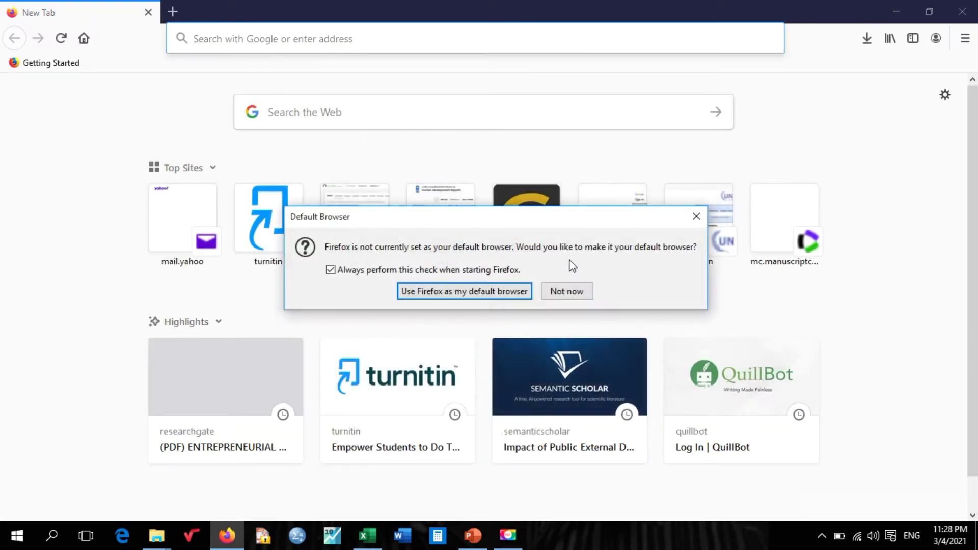
# Step: Dismiss the default-browser prompt, load hdr.undp.org/en/data and scroll to 'Download data by indicator'
pyautogui.click(695, 218)
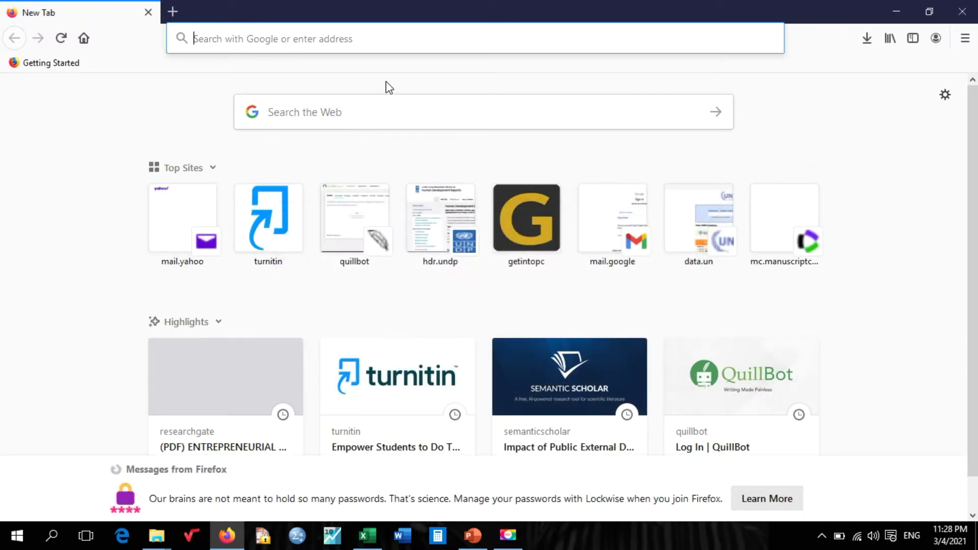
pyautogui.click(364, 46)
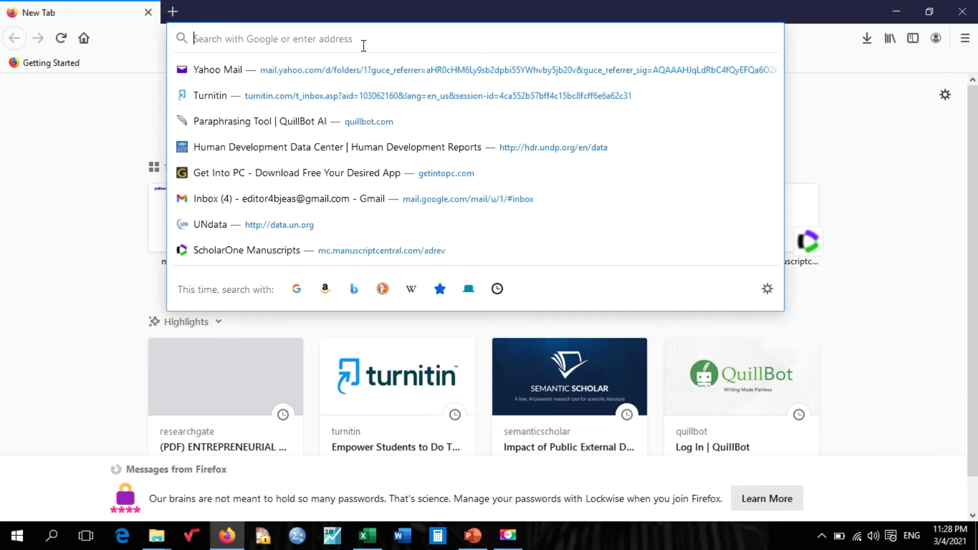
pyautogui.hotkey('ctrl', 'v')
pyautogui.press('Return')
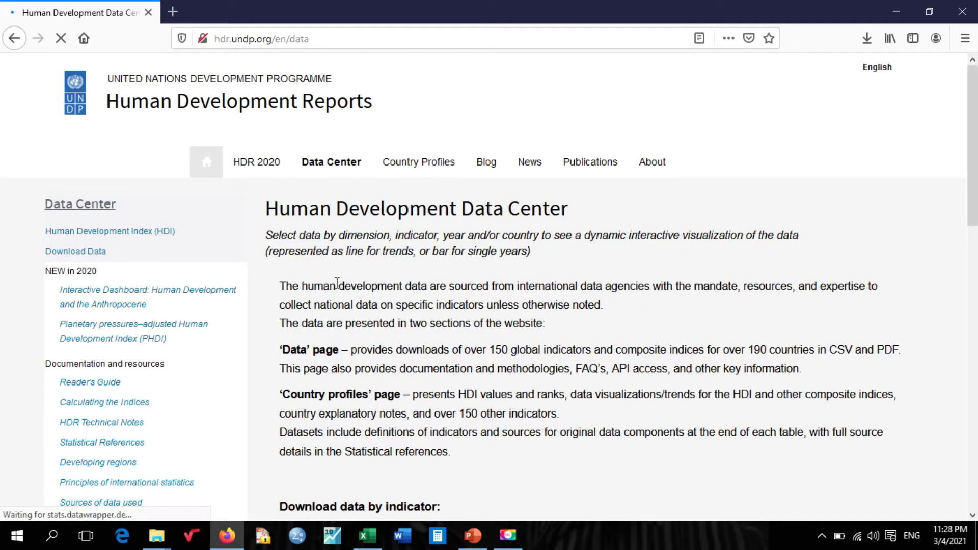
pyautogui.scroll(-2, 366, 276)
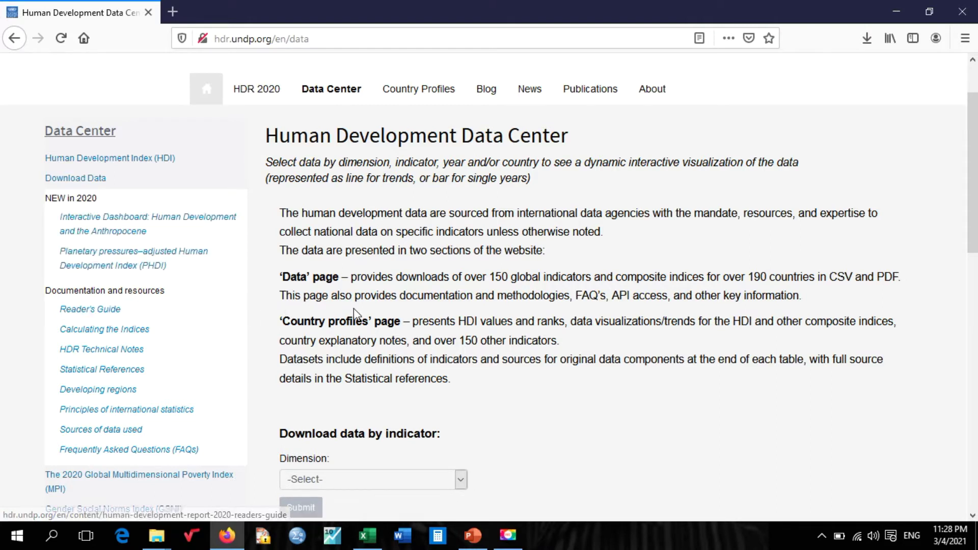
pyautogui.scroll(-2, 361, 270)
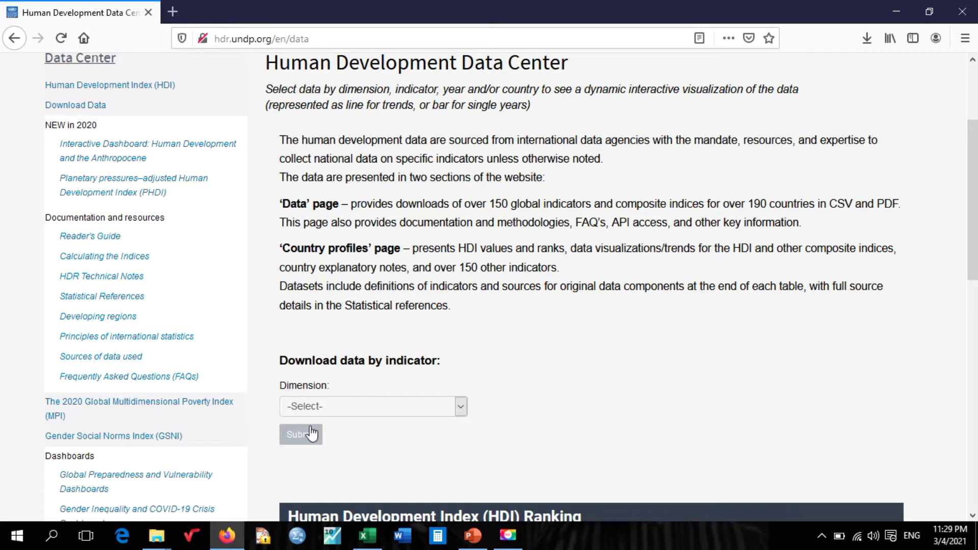
# Step: Pick Human Development Index (HDI) as both dimension and indicator and submit
pyautogui.click(461, 414)
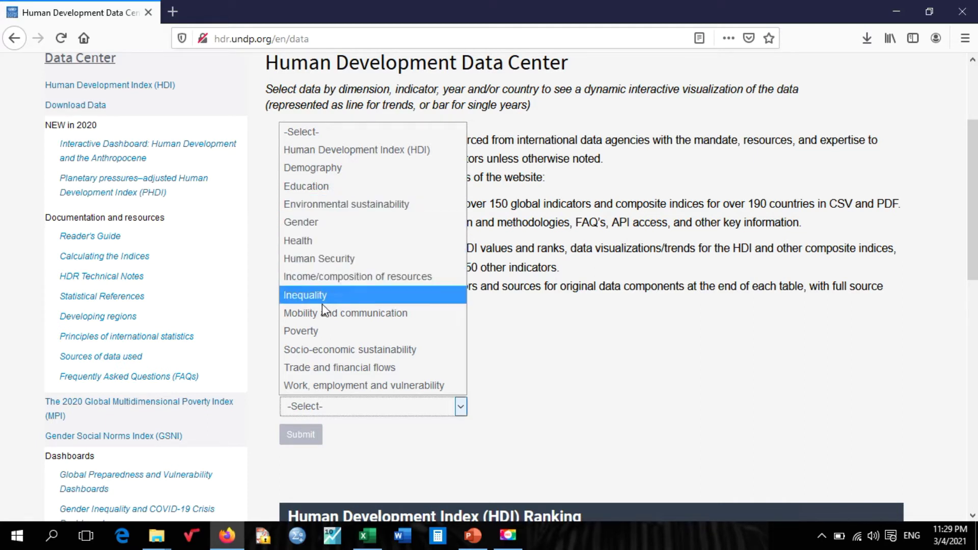
pyautogui.click(380, 150)
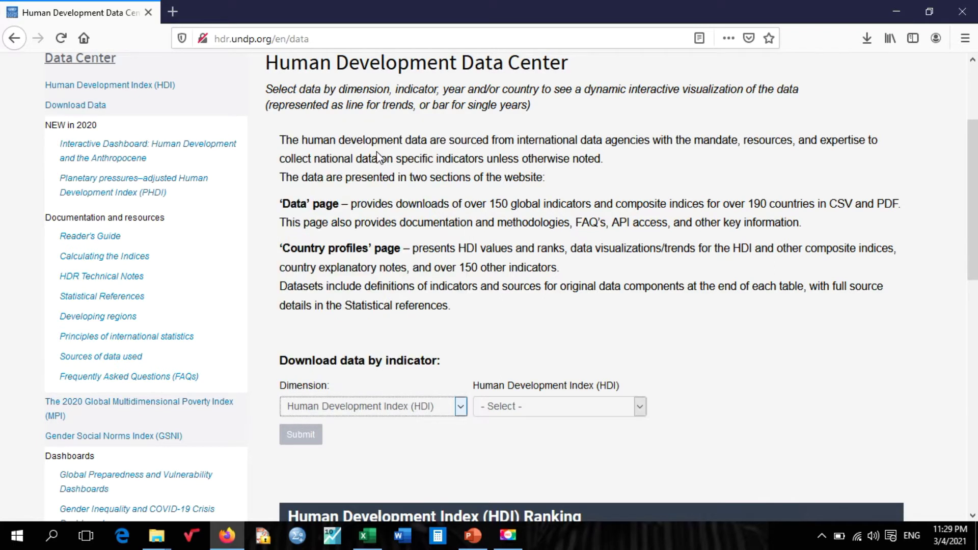
pyautogui.click(639, 410)
pyautogui.click(607, 442)
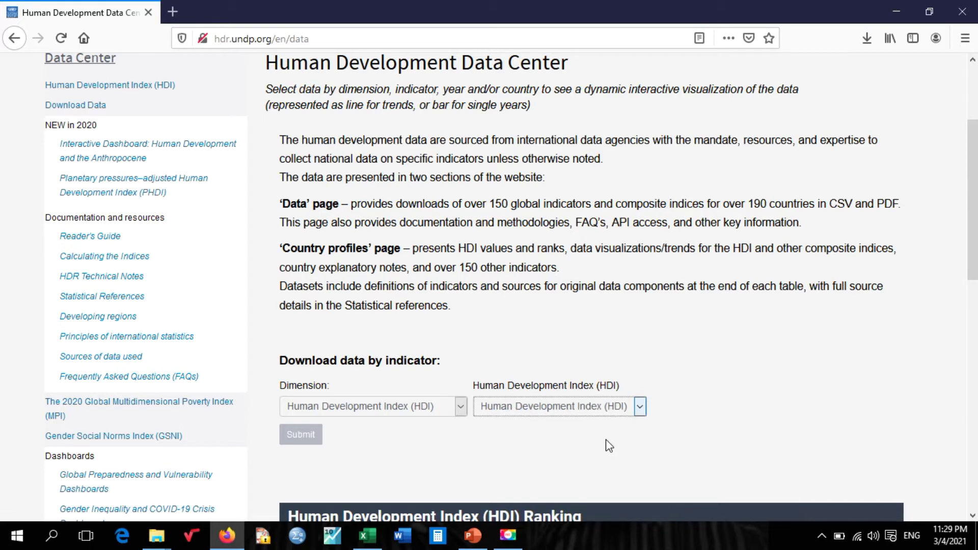
pyautogui.click(306, 439)
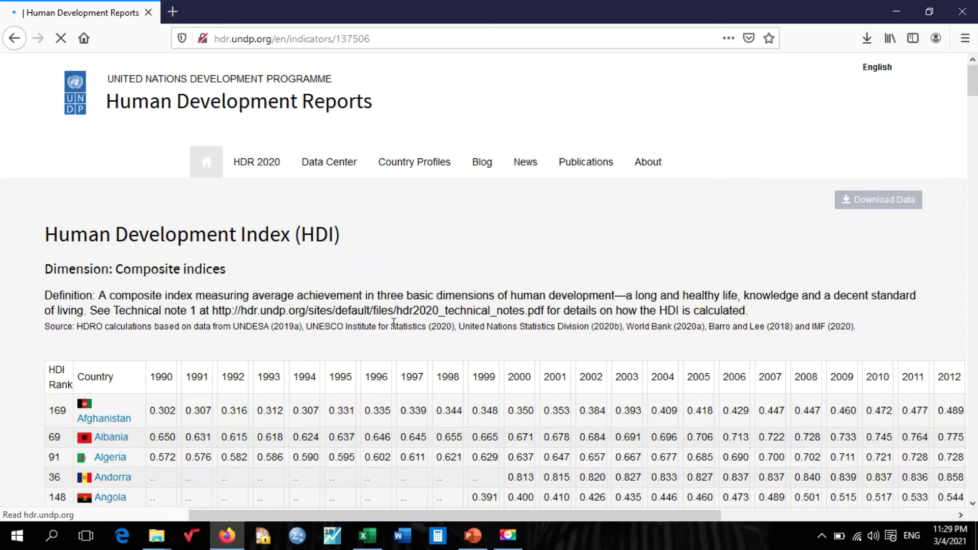
pyautogui.scroll(-3, 306, 338)
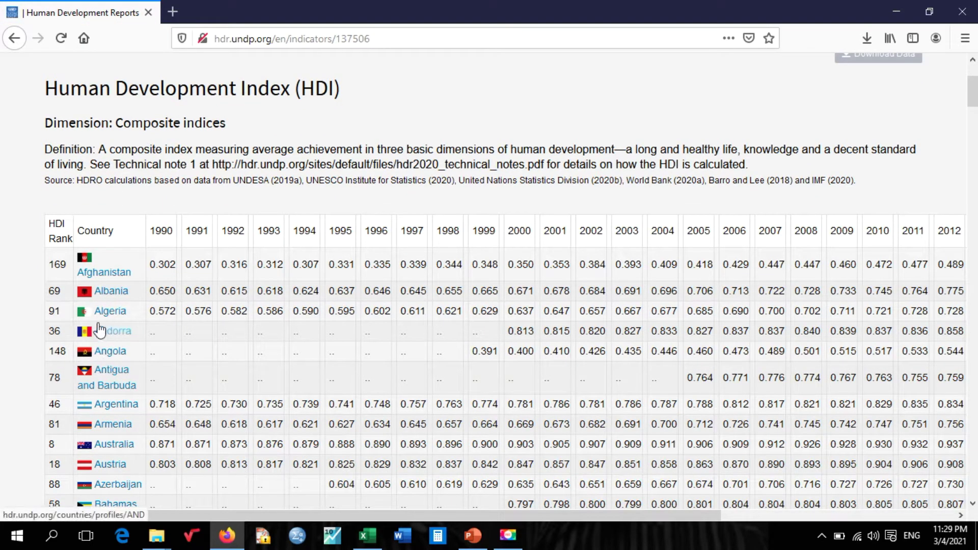
pyautogui.scroll(-2, 100, 308)
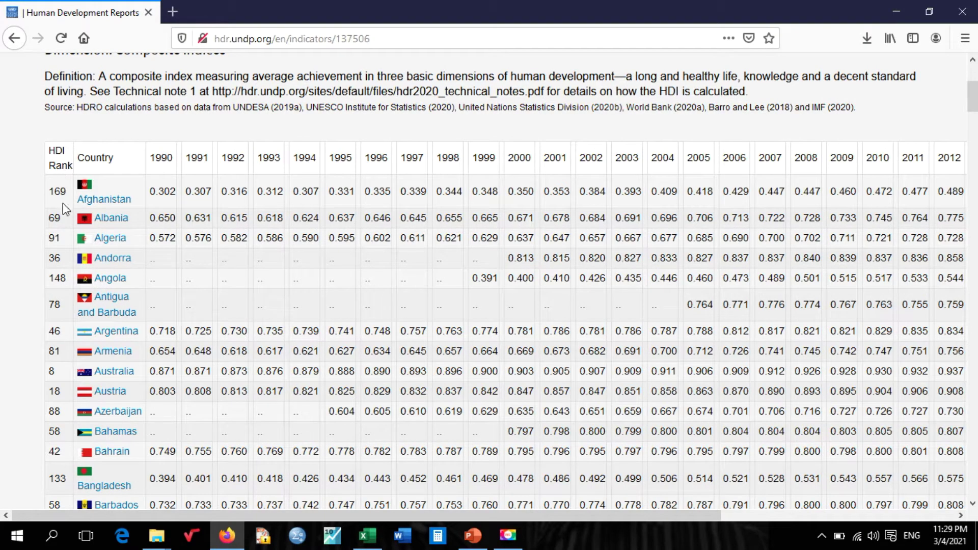
pyautogui.scroll(-15, 60, 277)
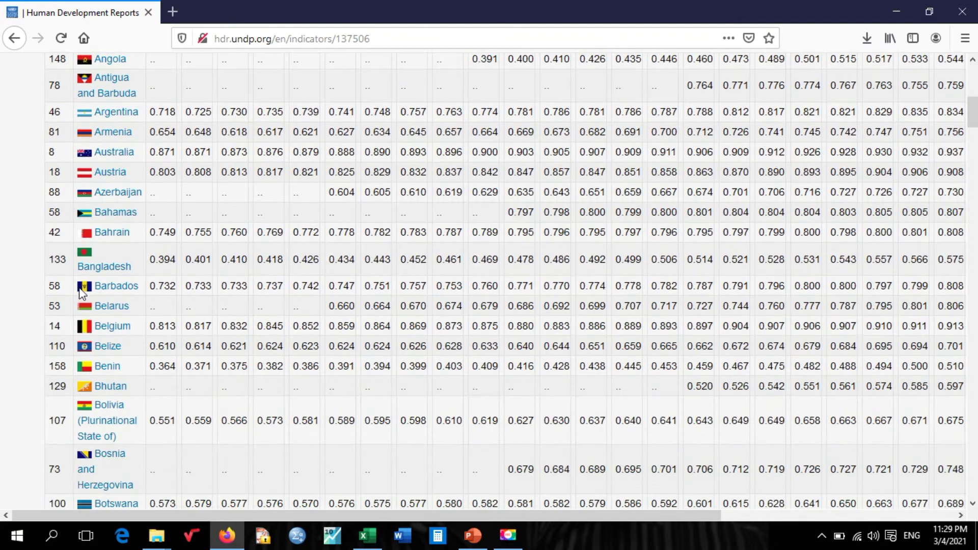
pyautogui.scroll(-2, 81, 288)
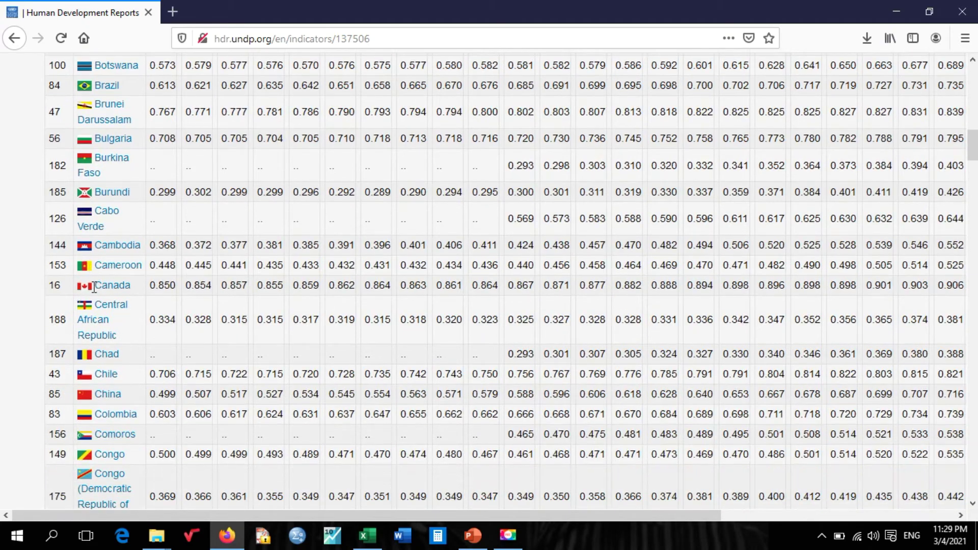
pyautogui.scroll(-5, 92, 270)
pyautogui.scroll(4, 90, 258)
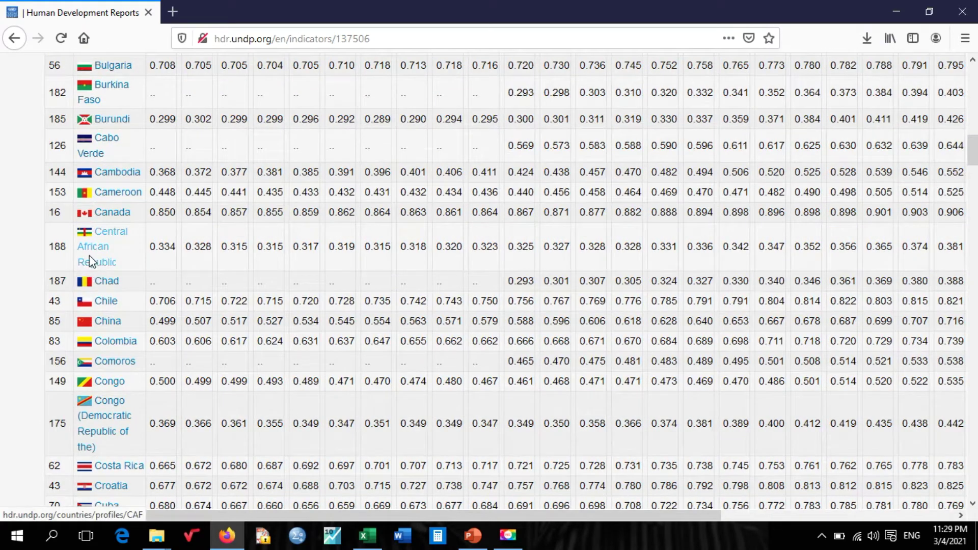
pyautogui.scroll(-6, 96, 285)
pyautogui.scroll(20, 108, 326)
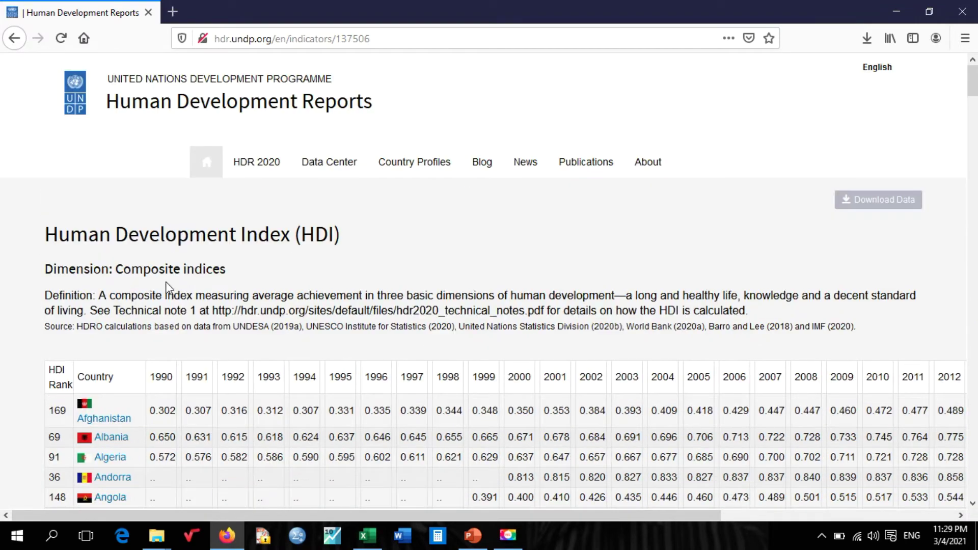
pyautogui.click(866, 203)
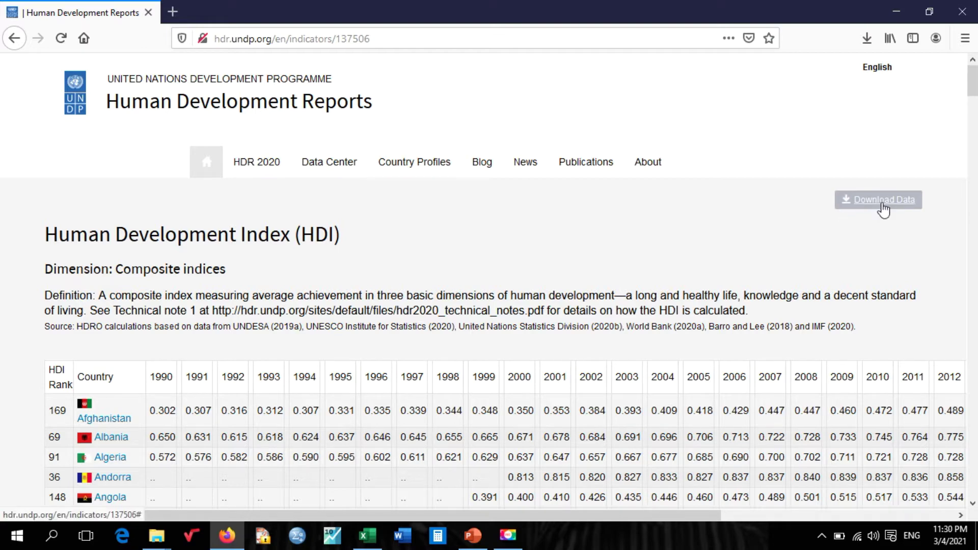
# Step: Download the Human Development Index (HDI).csv and open it with Excel
pyautogui.click(884, 206)
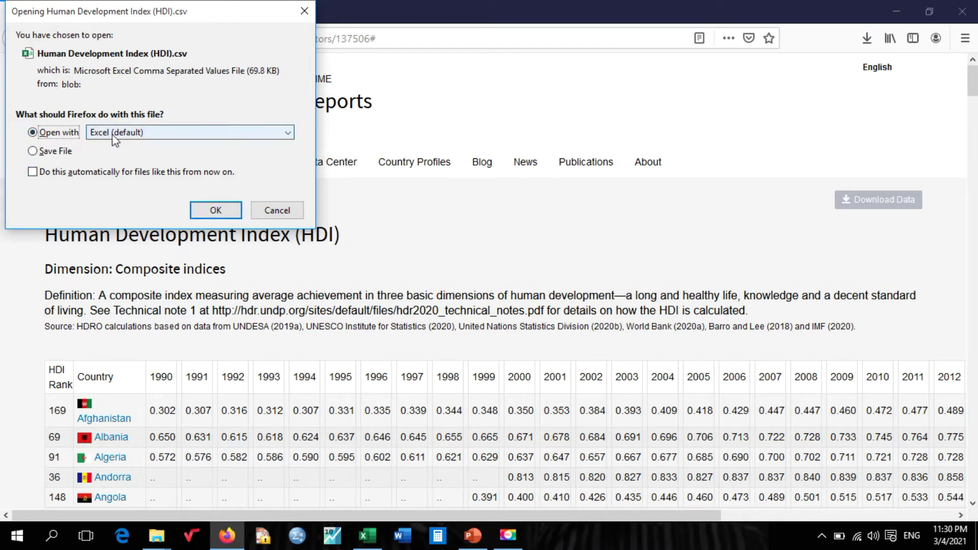
pyautogui.click(215, 210)
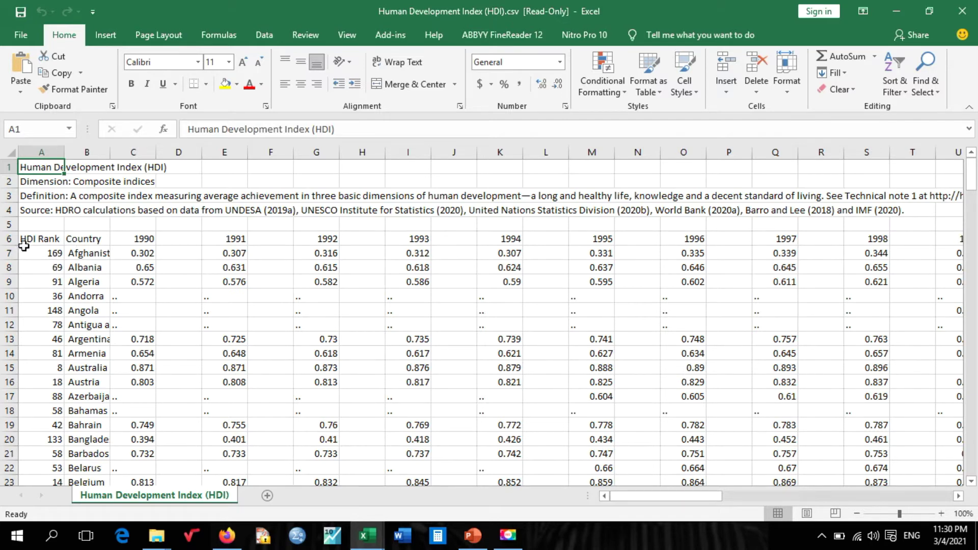
# Step: Browse the row 6 year headings from Country out to 2019 and back to HDI Rank
pyautogui.click(75, 243)
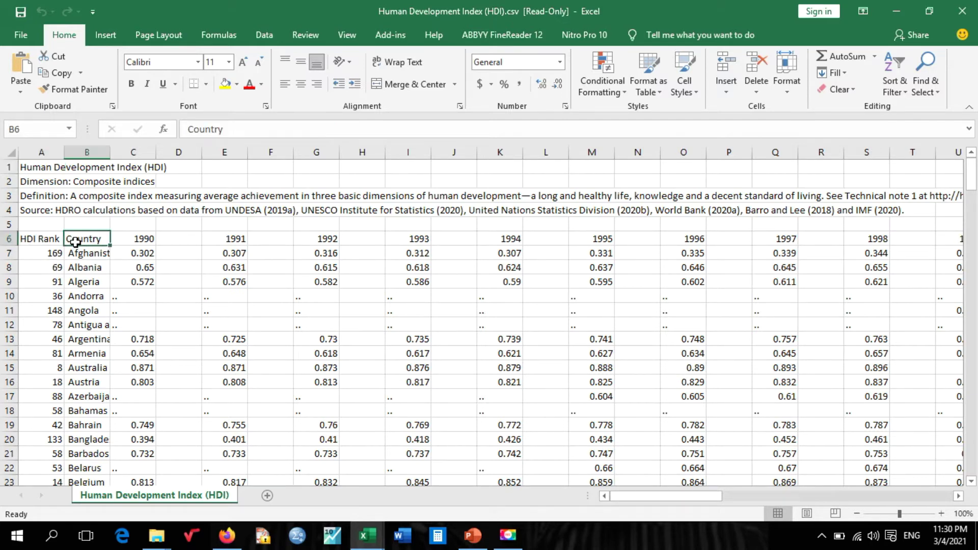
pyautogui.press('Right')
pyautogui.press('Right')
pyautogui.press('Right')
pyautogui.press('Right')
pyautogui.press('Right')
pyautogui.press('Right')
pyautogui.press('Right')
pyautogui.press('Right')
pyautogui.press('Right')
pyautogui.press('Right')
pyautogui.press('Right')
pyautogui.press('Right')
pyautogui.press('Right')
pyautogui.press('Right')
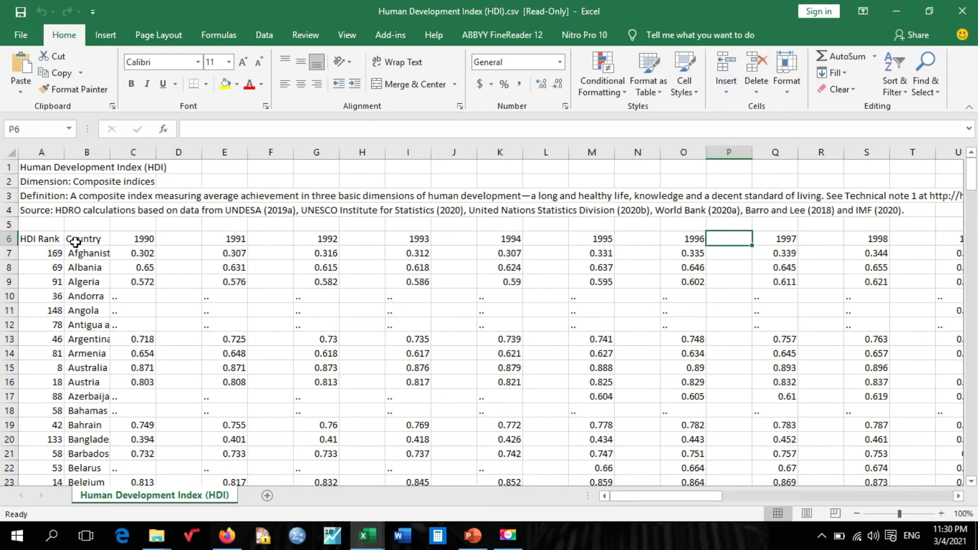
pyautogui.press('Right')
pyautogui.press('Right')
pyautogui.press('Right')
pyautogui.press('Right')
pyautogui.press('Right')
pyautogui.press('Right')
pyautogui.press('Right')
pyautogui.press('Right')
pyautogui.press('Right')
pyautogui.press('Right')
pyautogui.press('Right')
pyautogui.press('Right')
pyautogui.press('Right')
pyautogui.press('Right')
pyautogui.press('Right')
pyautogui.press('Right')
pyautogui.press('Right')
pyautogui.press('Right')
pyautogui.press('Right')
pyautogui.press('Right')
pyautogui.press('Right')
pyautogui.press('Right')
pyautogui.press('Right')
pyautogui.press('Right')
pyautogui.press('Right')
pyautogui.press('Right')
pyautogui.press('Right')
pyautogui.press('Right')
pyautogui.press('Right')
pyautogui.press('Right')
pyautogui.press('Right')
pyautogui.press('Right')
pyautogui.press('Right')
pyautogui.press('Right')
pyautogui.press('Right')
pyautogui.press('Right')
pyautogui.press('Right')
pyautogui.press('Right')
pyautogui.press('Right')
pyautogui.press('Right')
pyautogui.press('Right')
pyautogui.press('Right')
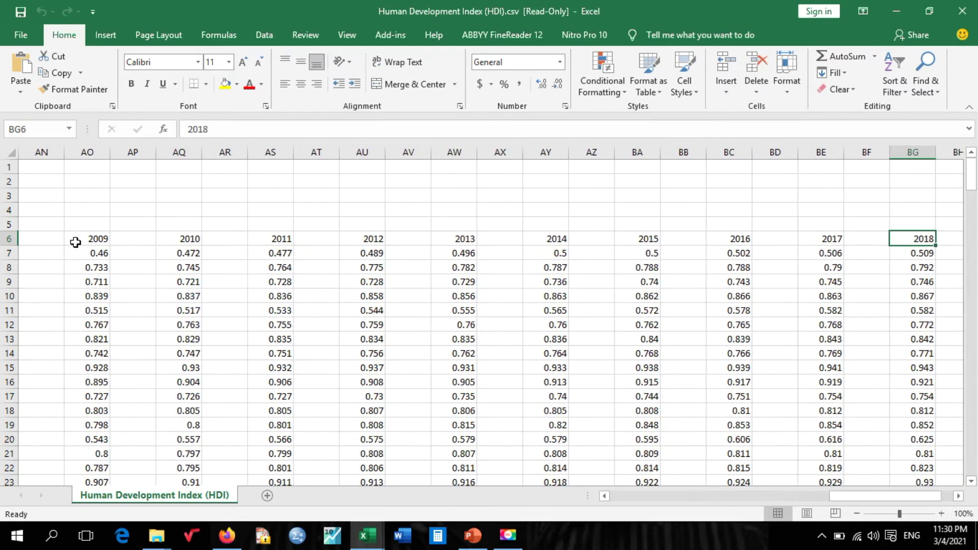
pyautogui.press('Right')
pyautogui.press('Right')
pyautogui.press('Right')
pyautogui.press('Right')
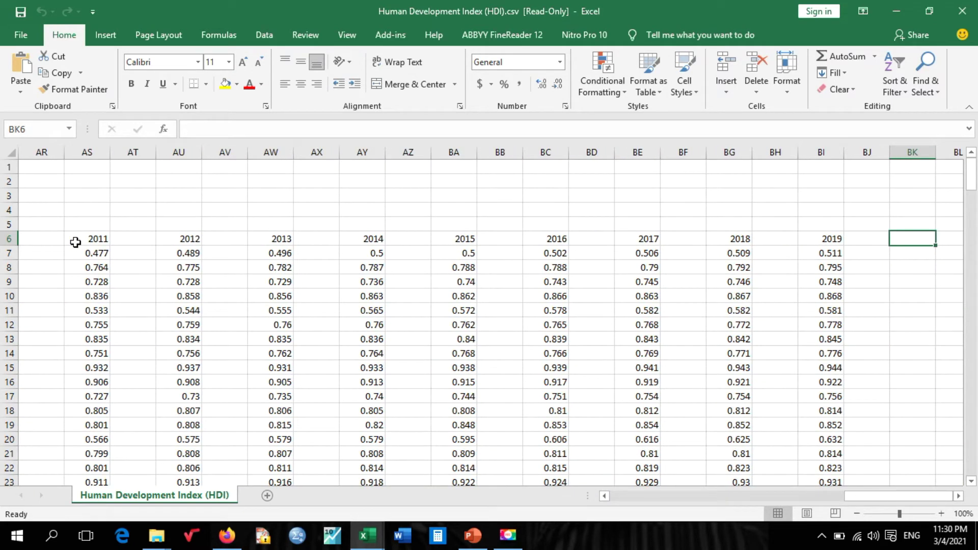
pyautogui.press('Left')
pyautogui.press('Left')
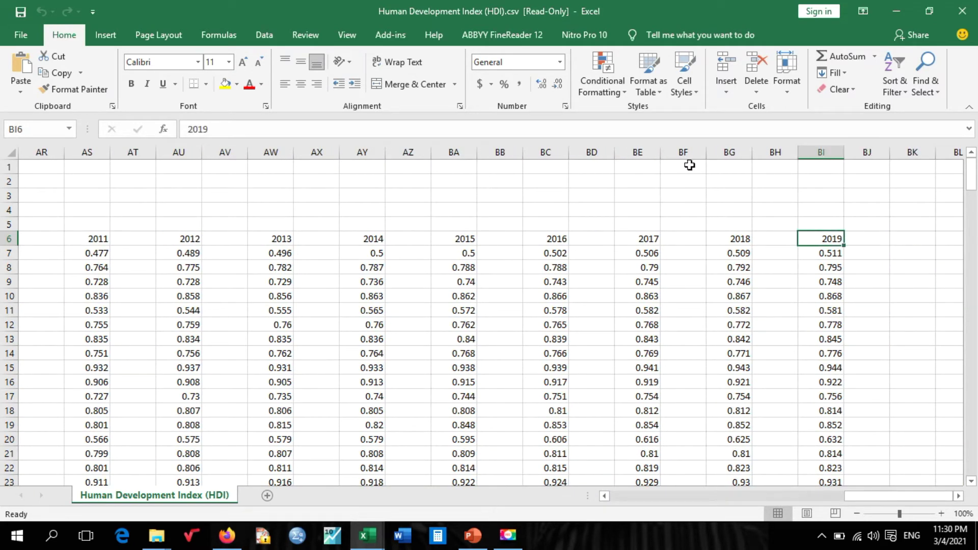
pyautogui.scroll(-1, 807, 281)
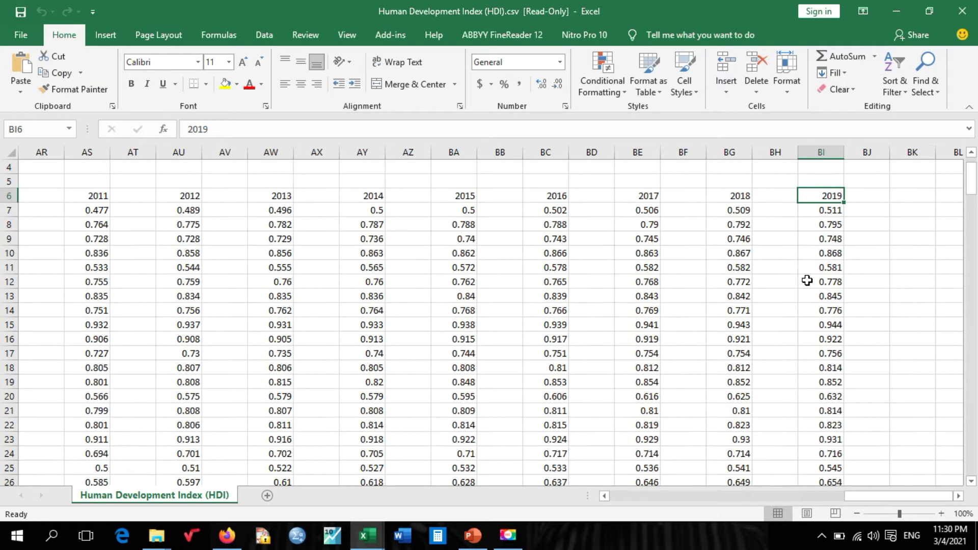
pyautogui.scroll(1, 807, 281)
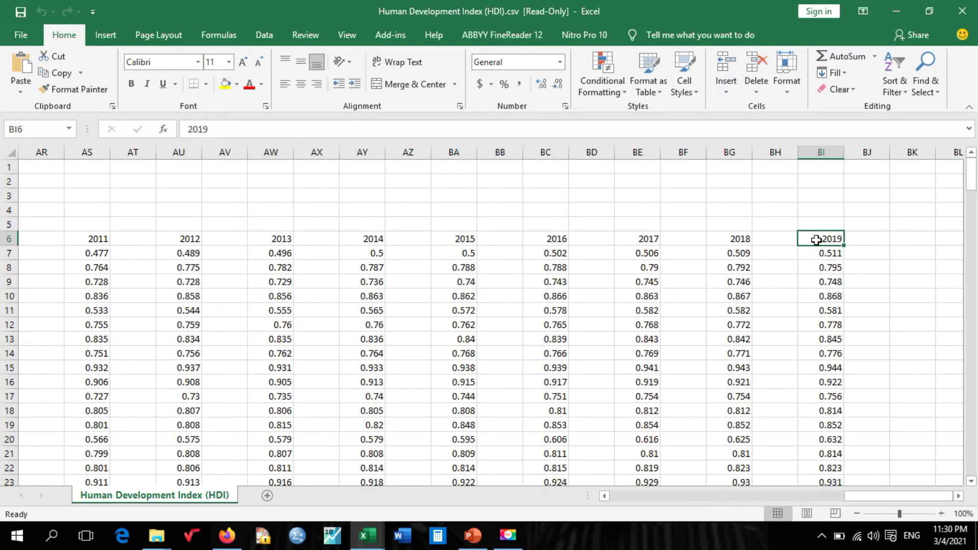
pyautogui.press('Left')
pyautogui.press('Left')
pyautogui.press('Left')
pyautogui.press('Left')
pyautogui.press('Left')
pyautogui.press('Left')
pyautogui.press('Left')
pyautogui.press('Left')
pyautogui.press('Left')
pyautogui.press('Left')
pyautogui.press('Left')
pyautogui.press('Left')
pyautogui.press('Left')
pyautogui.press('Left')
pyautogui.press('Left')
pyautogui.press('Left')
pyautogui.press('Left')
pyautogui.press('Left')
pyautogui.press('Left')
pyautogui.press('Left')
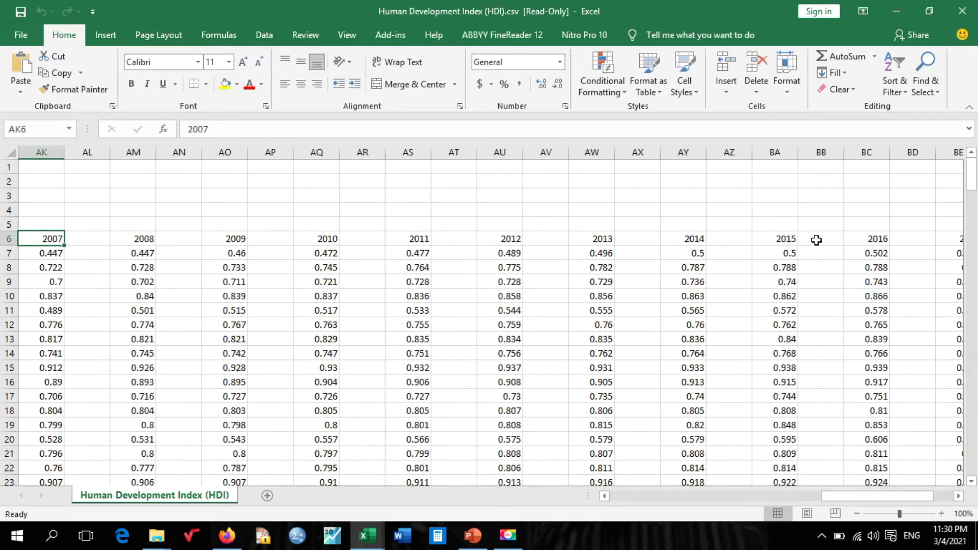
pyautogui.press('Left')
pyautogui.press('Left')
pyautogui.press('Left')
pyautogui.press('Left')
pyautogui.press('Left')
pyautogui.press('Left')
pyautogui.press('Left')
pyautogui.press('Left')
pyautogui.press('Left')
pyautogui.press('Left')
pyautogui.press('Left')
pyautogui.press('Left')
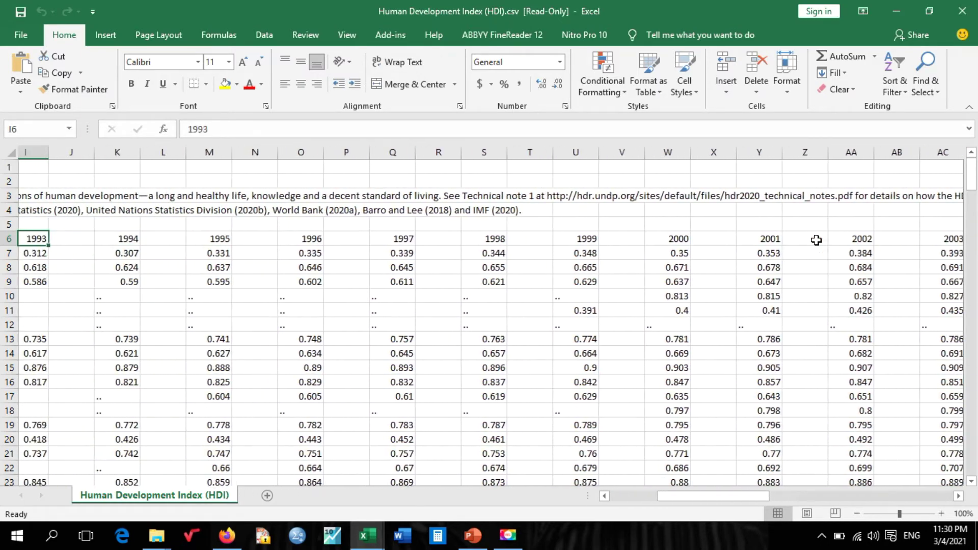
pyautogui.press('Left')
pyautogui.press('Left')
pyautogui.press('Left')
pyautogui.press('Left')
pyautogui.press('Left')
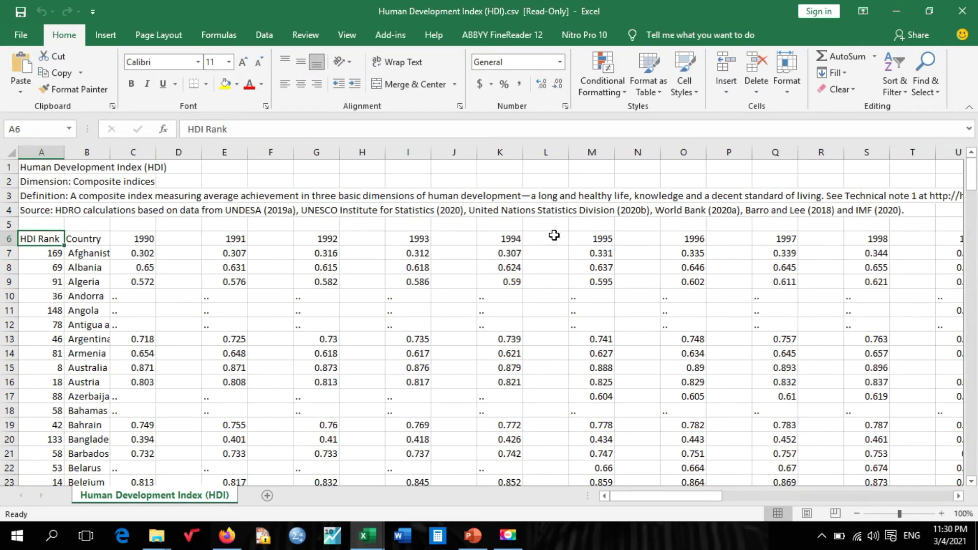
# Step: Scroll down to Nigeria and select its entire row 132
pyautogui.scroll(-19, 85, 301)
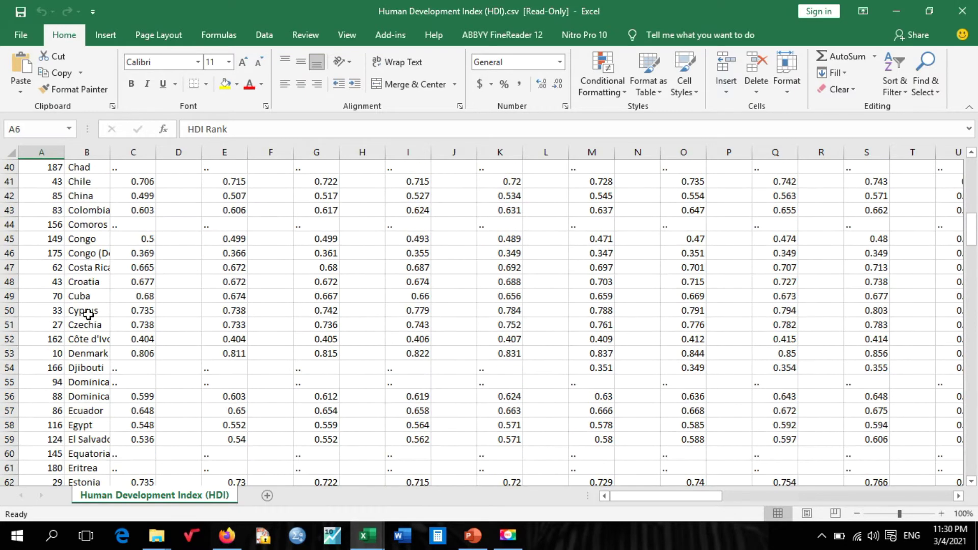
pyautogui.scroll(-8, 88, 314)
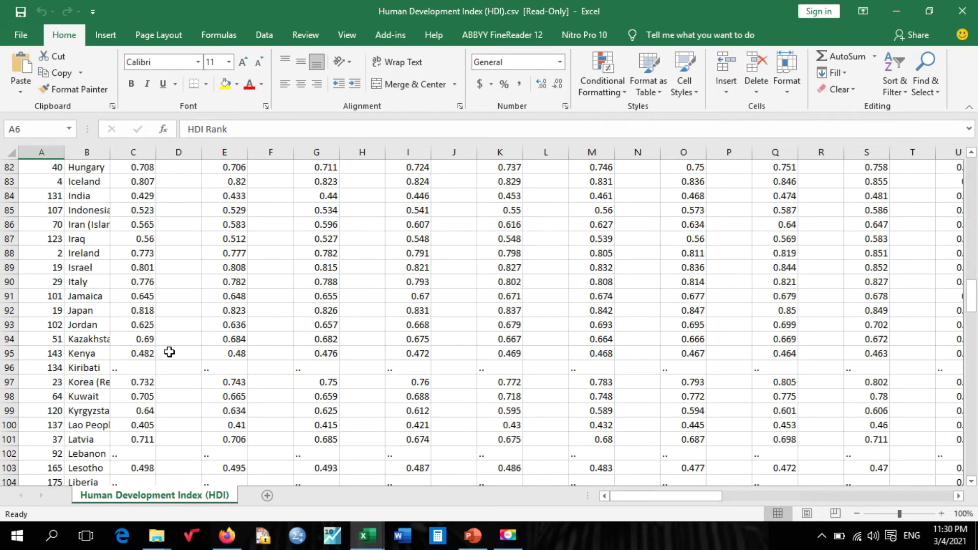
pyautogui.scroll(-10, 103, 361)
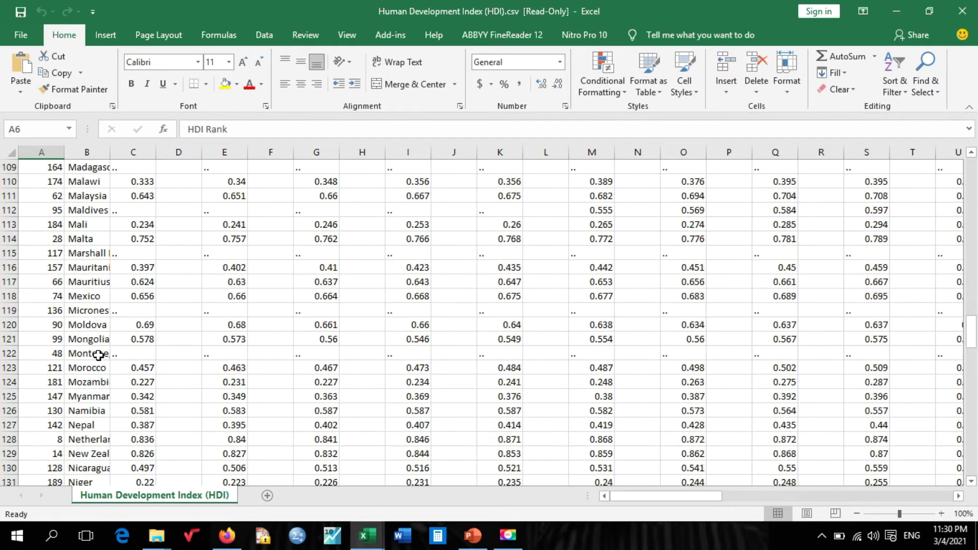
pyautogui.scroll(-3, 99, 355)
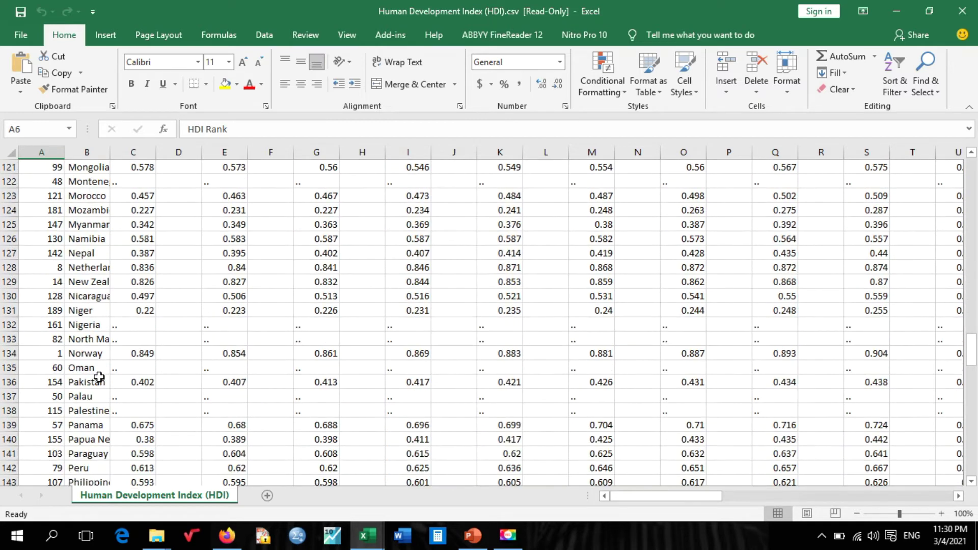
pyautogui.click(94, 326)
pyautogui.click(9, 324)
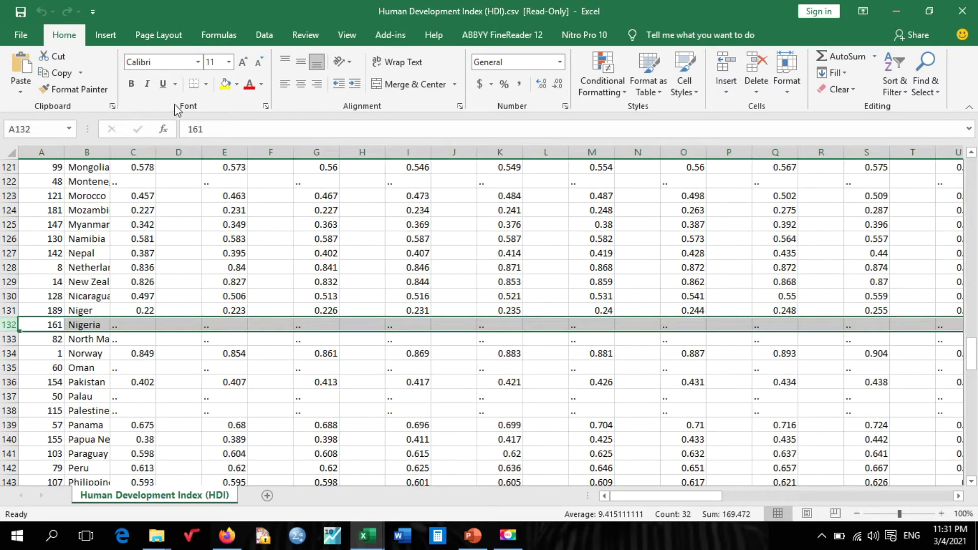
# Step: Fill Nigeria's row 132 yellow and follow it out to the 2019 value
pyautogui.click(225, 83)
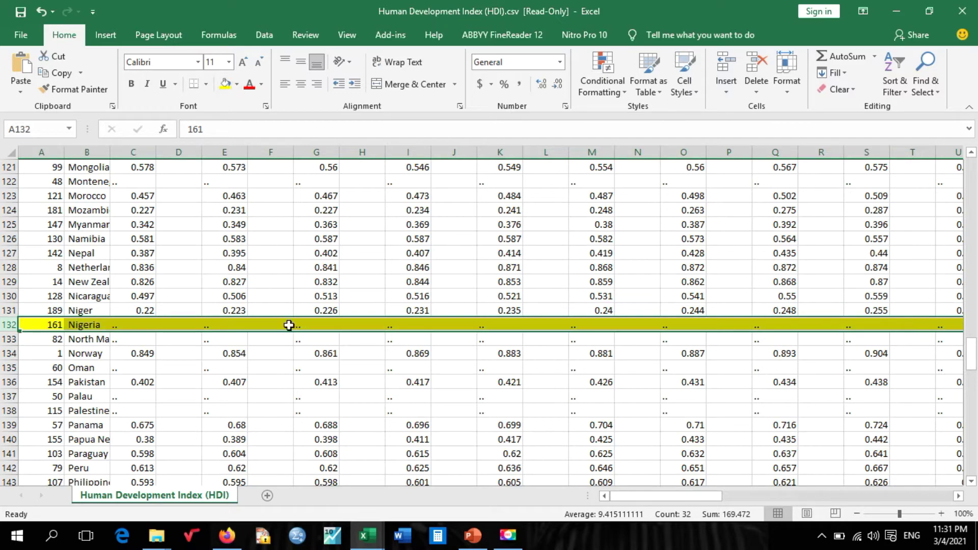
pyautogui.click(296, 328)
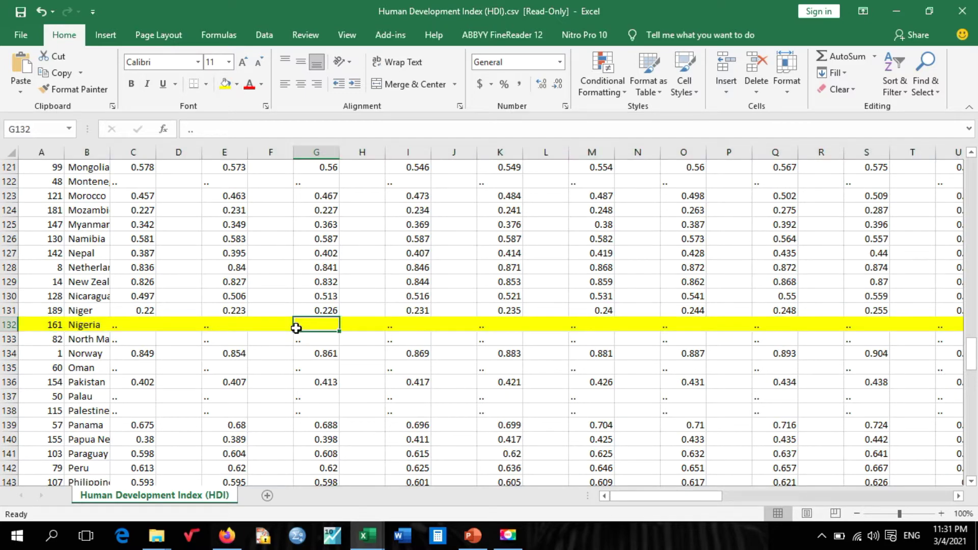
pyautogui.press('Right')
pyautogui.press('Right')
pyautogui.press('Right')
pyautogui.press('Right')
pyautogui.press('Right')
pyautogui.press('Right')
pyautogui.press('Right')
pyautogui.press('Right')
pyautogui.press('Right')
pyautogui.press('Right')
pyautogui.press('Right')
pyautogui.press('Right')
pyautogui.press('Right')
pyautogui.press('Right')
pyautogui.press('Right')
pyautogui.press('Right')
pyautogui.press('Right')
pyautogui.press('Right')
pyautogui.press('Right')
pyautogui.press('Right')
pyautogui.press('Right')
pyautogui.press('Right')
pyautogui.press('Right')
pyautogui.press('Right')
pyautogui.press('Right')
pyautogui.press('Right')
pyautogui.press('Right')
pyautogui.press('Right')
pyautogui.press('Right')
pyautogui.press('Right')
pyautogui.press('Right')
pyautogui.press('Right')
pyautogui.press('Right')
pyautogui.press('Right')
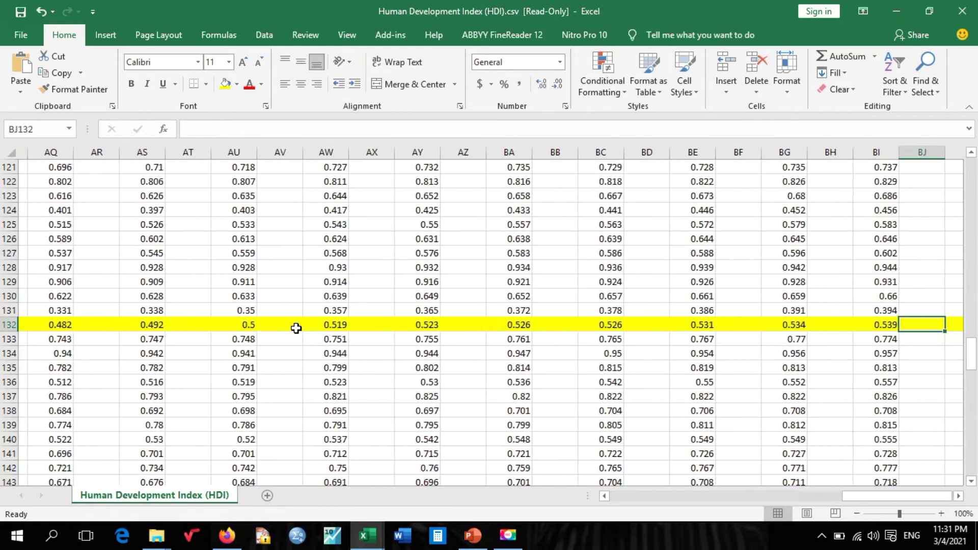
pyautogui.press('Right')
pyautogui.press('Right')
pyautogui.press('Right')
pyautogui.press('Left')
pyautogui.press('Left')
pyautogui.press('Left')
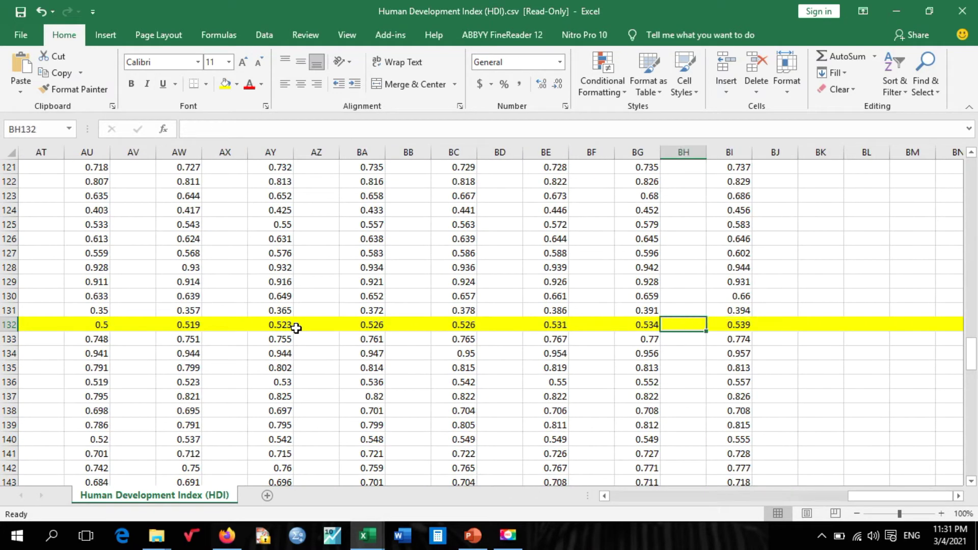
pyautogui.press('Right')
pyautogui.press('Right')
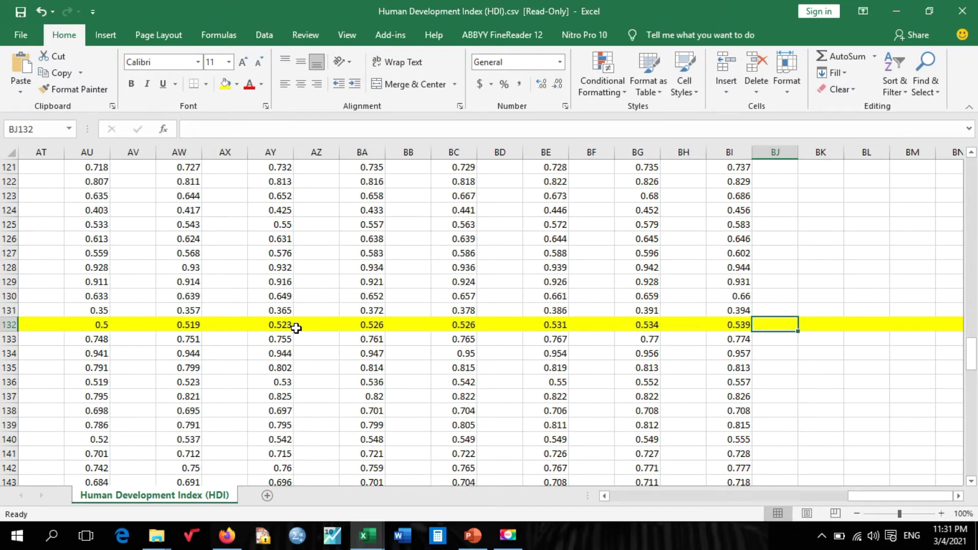
# Step: Return to the start of Nigeria's row and switch back to the HDI page in Firefox
pyautogui.press('Left')
pyautogui.press('Left')
pyautogui.press('Left')
pyautogui.press('Left')
pyautogui.press('Left')
pyautogui.press('Left')
pyautogui.press('Left')
pyautogui.press('Left')
pyautogui.press('Left')
pyautogui.press('Left')
pyautogui.press('Left')
pyautogui.press('Left')
pyautogui.press('Left')
pyautogui.press('Left')
pyautogui.press('Left')
pyautogui.press('Left')
pyautogui.press('Left')
pyautogui.press('Left')
pyautogui.press('Left')
pyautogui.press('Left')
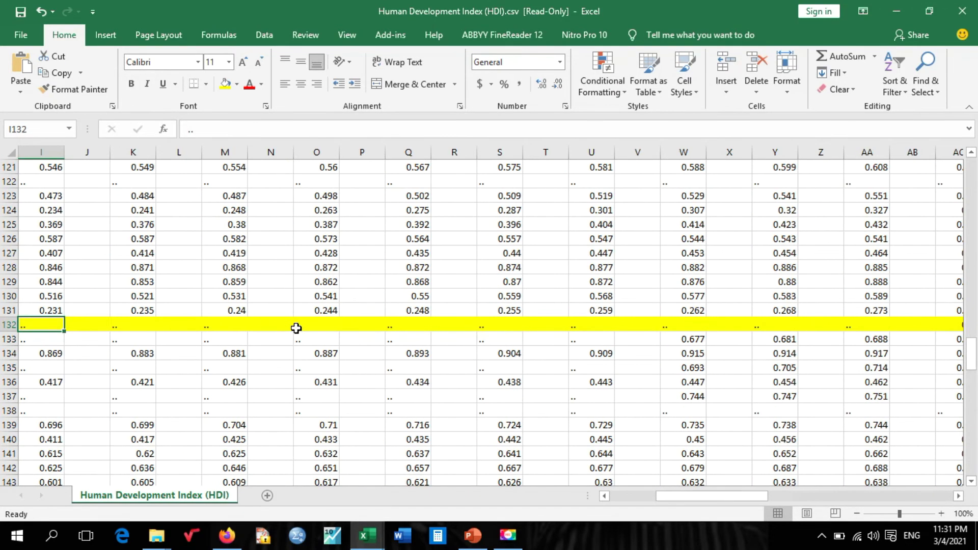
pyautogui.press('Left')
pyautogui.press('Left')
pyautogui.press('Left')
pyautogui.press('Left')
pyautogui.press('Left')
pyautogui.press('Left')
pyautogui.press('Left')
pyautogui.press('Left')
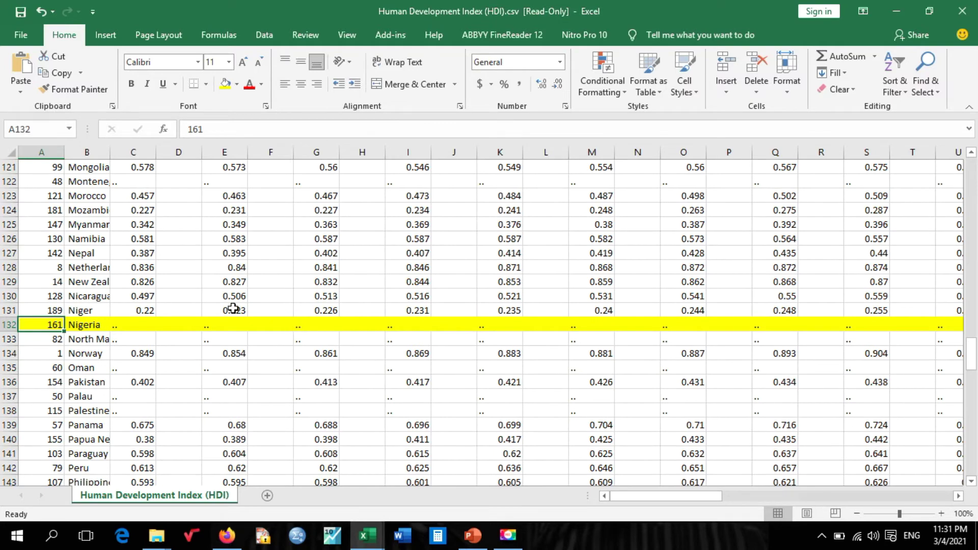
pyautogui.scroll(-8, 113, 313)
pyautogui.scroll(5, 115, 342)
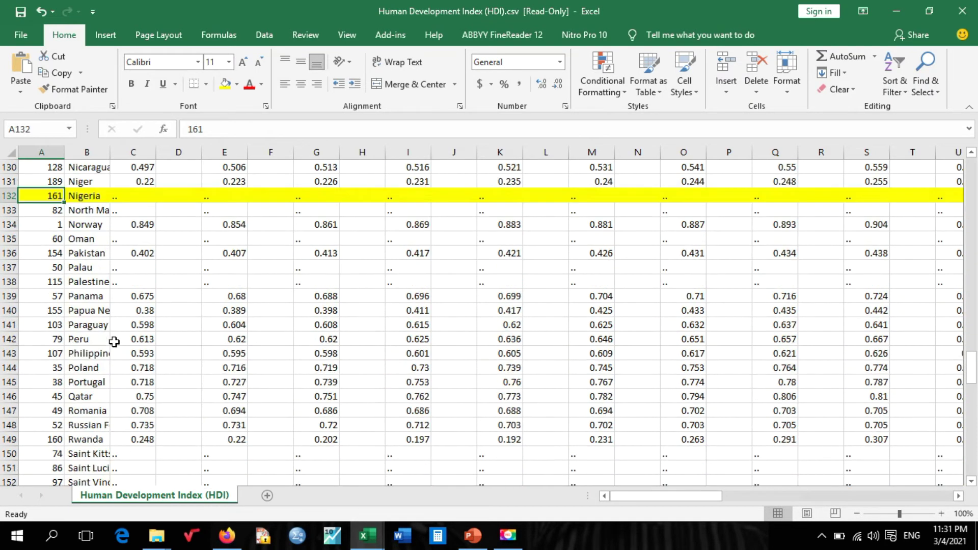
pyautogui.scroll(4, 114, 341)
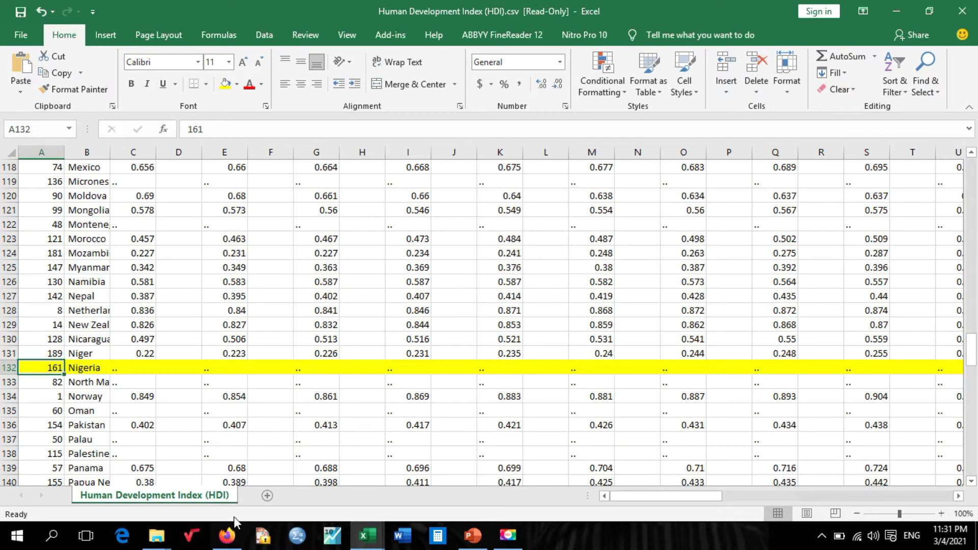
pyautogui.click(227, 535)
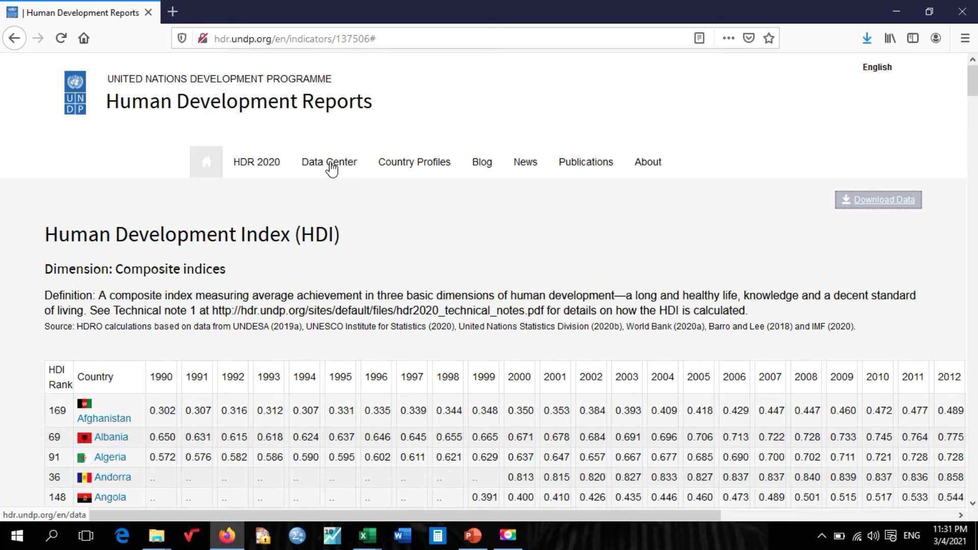
# Step: Reopen the Data Center page and scroll to its download-by-indicator form
pyautogui.click(331, 168)
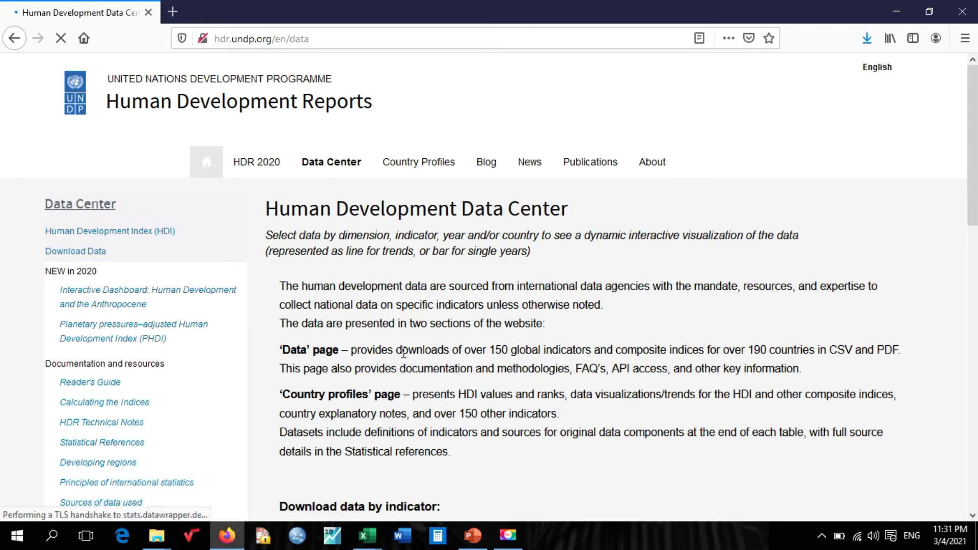
pyautogui.scroll(-5, 404, 353)
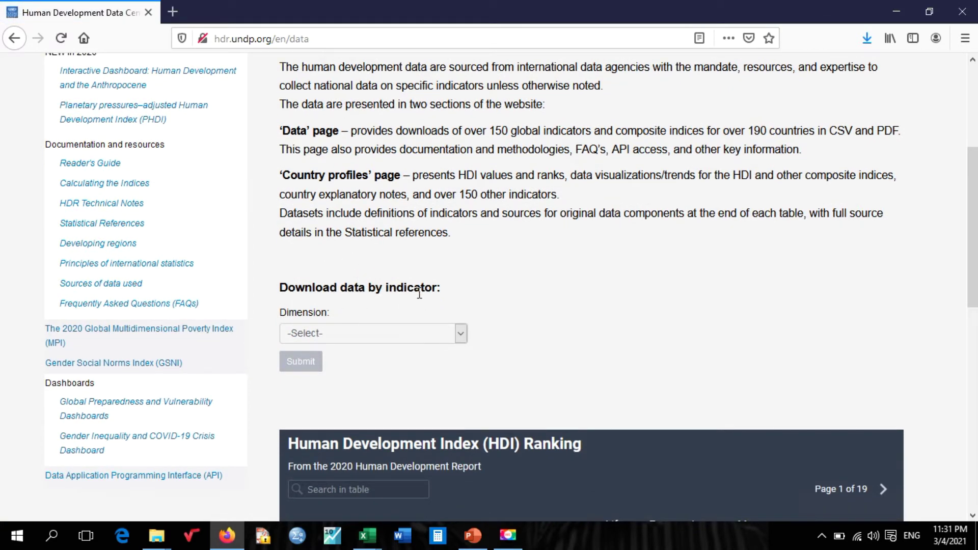
# Step: Choose the Health dimension with the Life expectancy Index indicator and submit
pyautogui.click(460, 336)
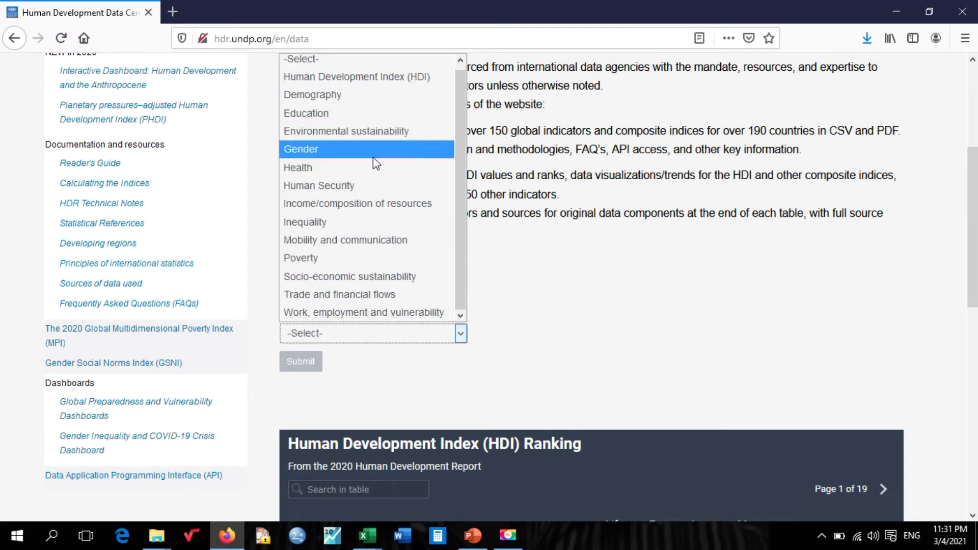
pyautogui.click(328, 166)
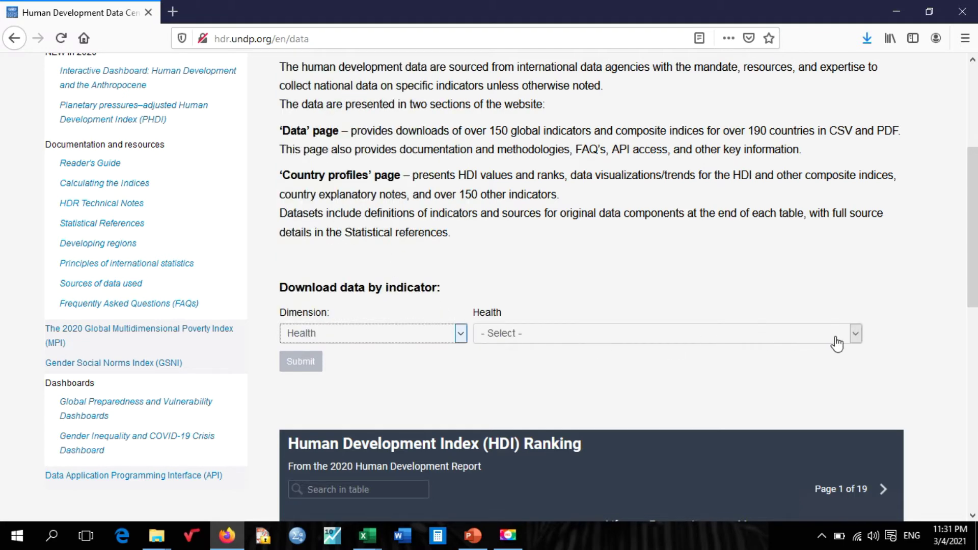
pyautogui.click(854, 334)
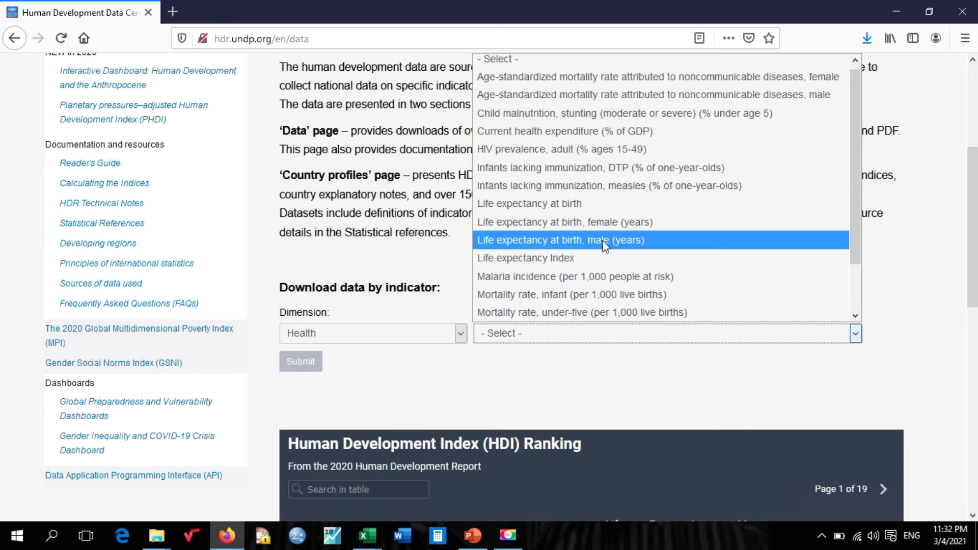
pyautogui.scroll(-1, 604, 256)
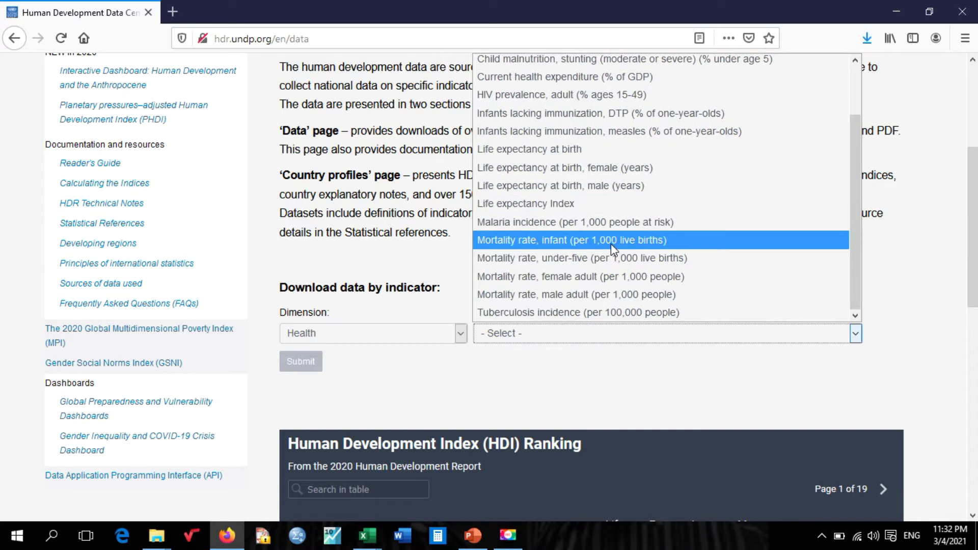
pyautogui.scroll(1, 595, 204)
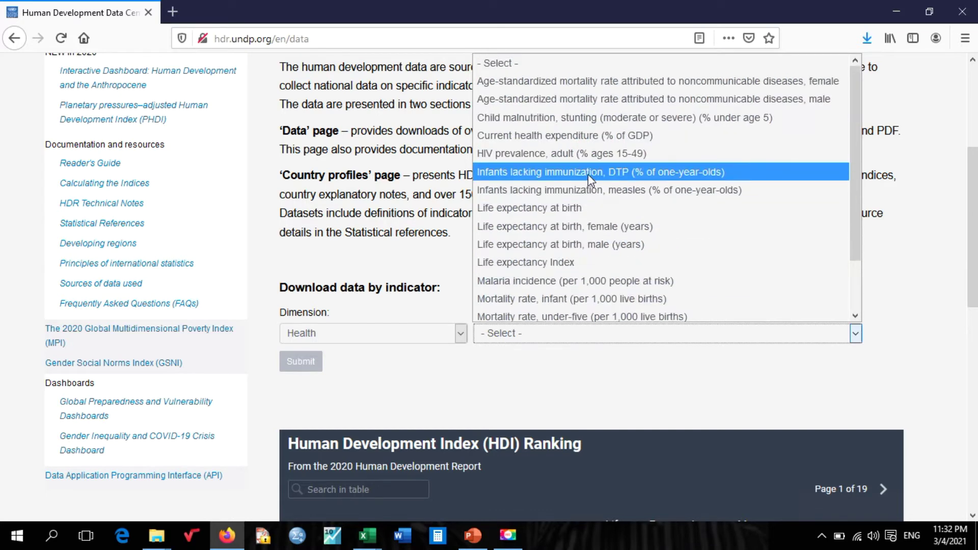
pyautogui.scroll(-1, 606, 189)
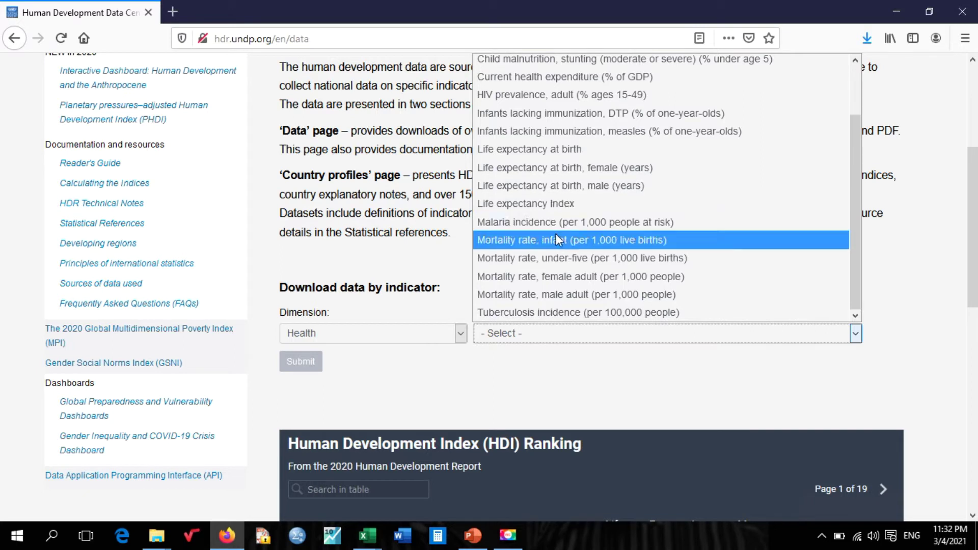
pyautogui.click(545, 210)
pyautogui.click(314, 367)
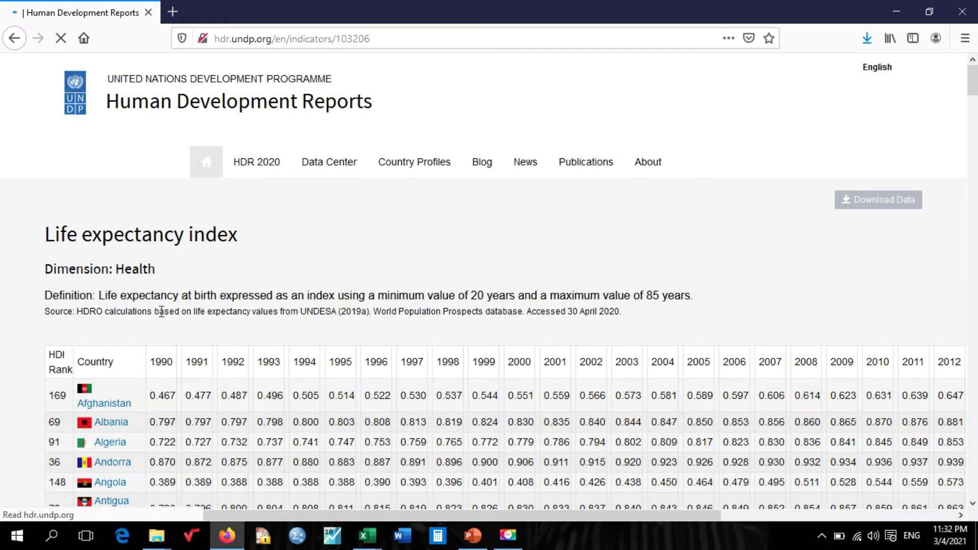
pyautogui.scroll(-2, 182, 358)
pyautogui.scroll(-3, 182, 358)
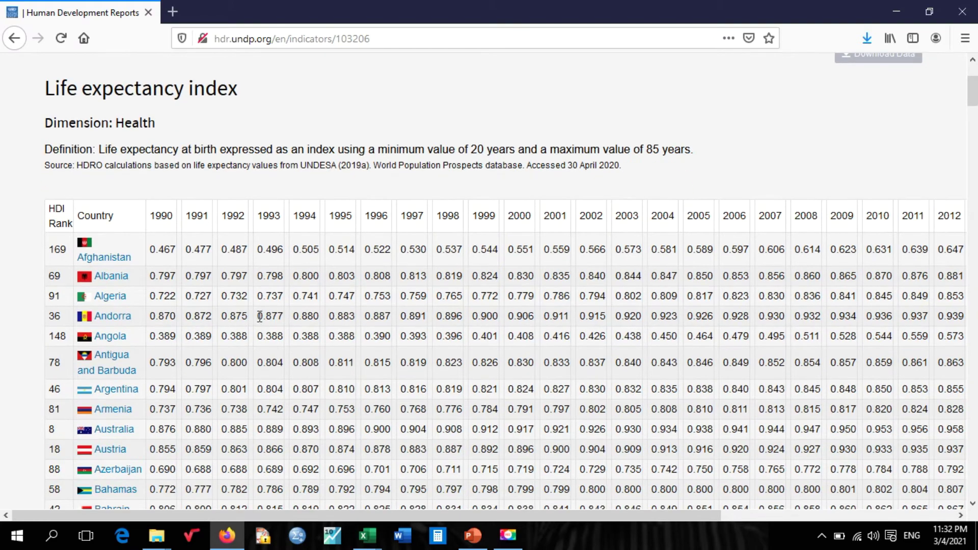
pyautogui.scroll(-1, 100, 270)
pyautogui.scroll(6, 178, 280)
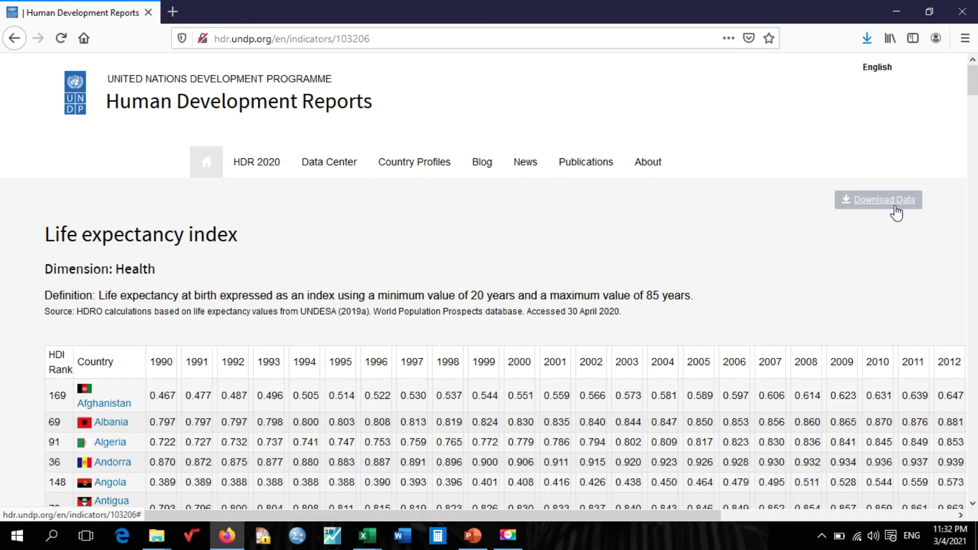
pyautogui.click(896, 208)
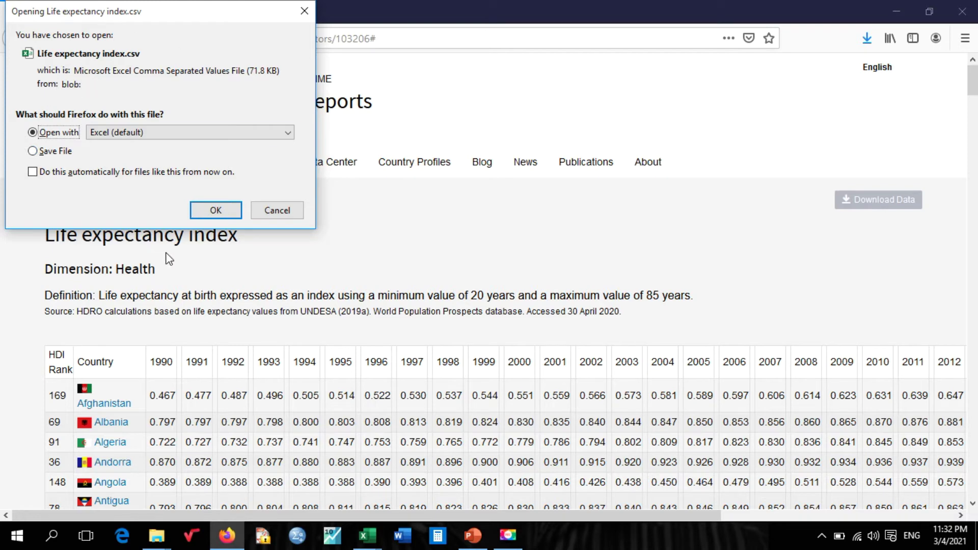
# Step: Open the downloaded Life expectancy index.csv with Excel
pyautogui.click(214, 212)
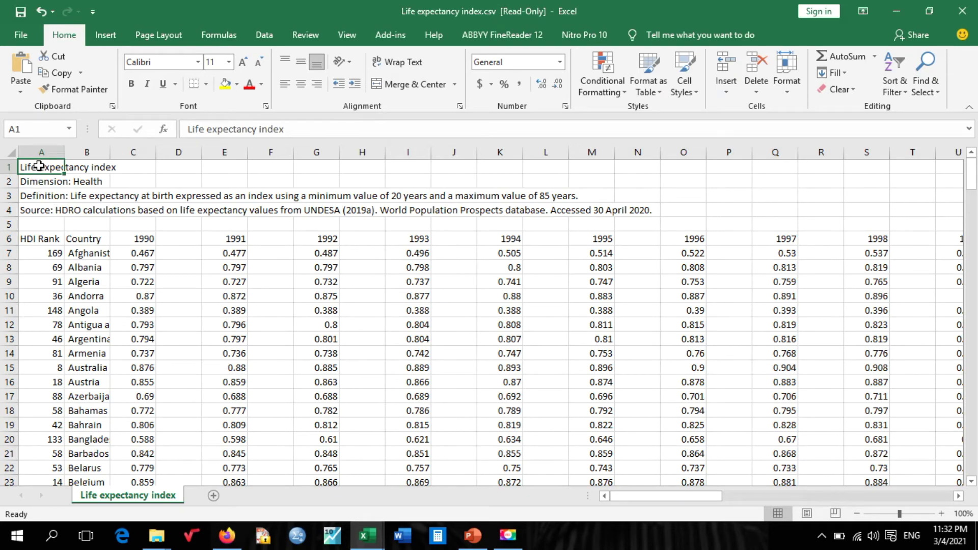
# Step: Check the Albania entry and Angola's 1995 life expectancy index value in Excel
pyautogui.click(106, 266)
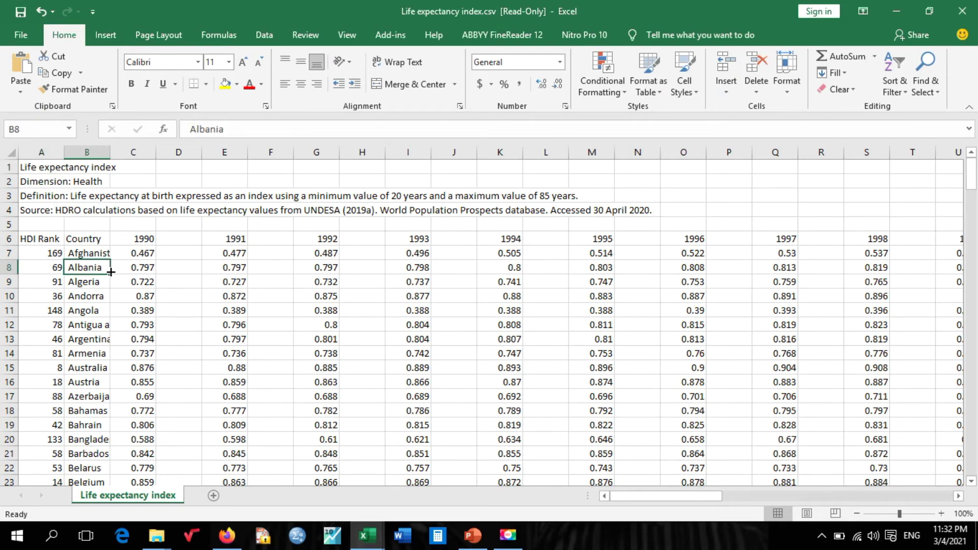
pyautogui.scroll(-2, 224, 270)
pyautogui.scroll(2, 296, 284)
pyautogui.click(591, 310)
pyautogui.scroll(-14, 102, 310)
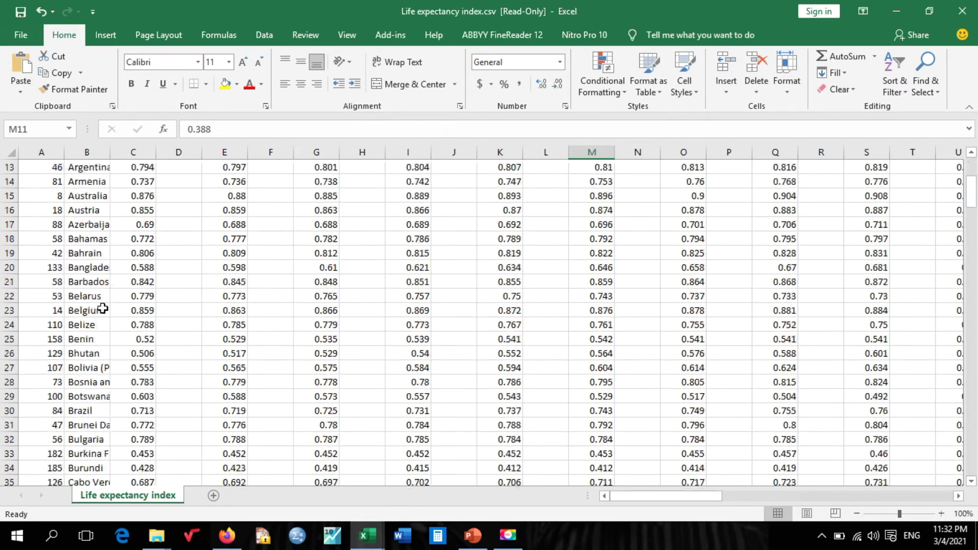
pyautogui.scroll(14, 171, 324)
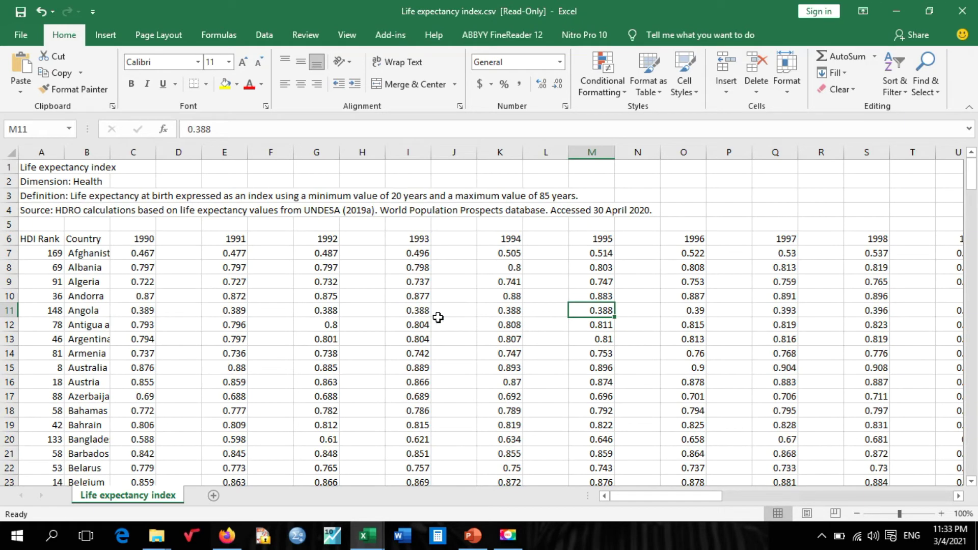
# Step: Step along Algeria's row to the 2019 column, then switch back to the Firefox page
pyautogui.click(561, 282)
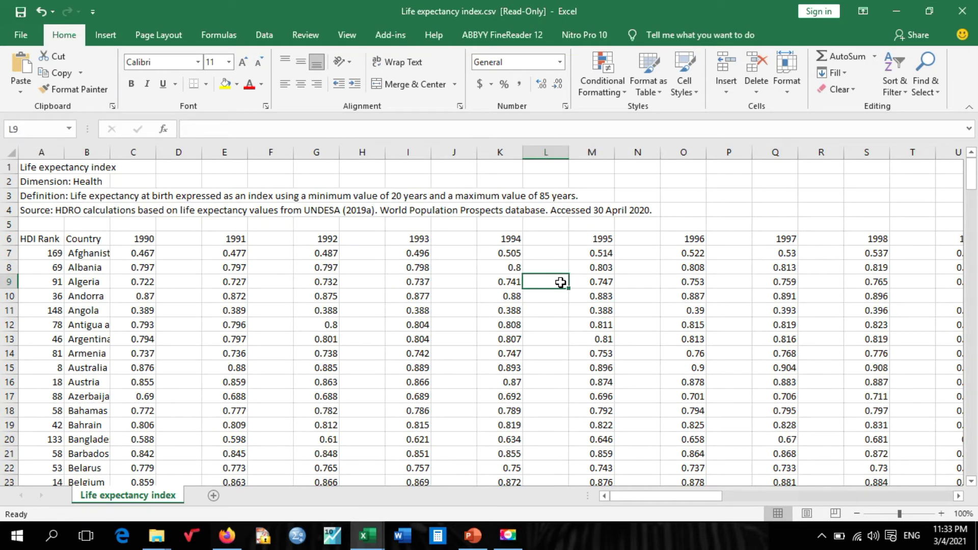
pyautogui.press('Right')
pyautogui.press('Right')
pyautogui.press('Right')
pyautogui.press('Right')
pyautogui.press('Right')
pyautogui.press('Right')
pyautogui.press('Right')
pyautogui.press('Right')
pyautogui.press('Right')
pyautogui.press('Right')
pyautogui.press('Right')
pyautogui.press('Right')
pyautogui.press('Right')
pyautogui.press('Right')
pyautogui.press('Right')
pyautogui.press('Right')
pyautogui.press('Right')
pyautogui.press('Right')
pyautogui.press('Right')
pyautogui.press('Right')
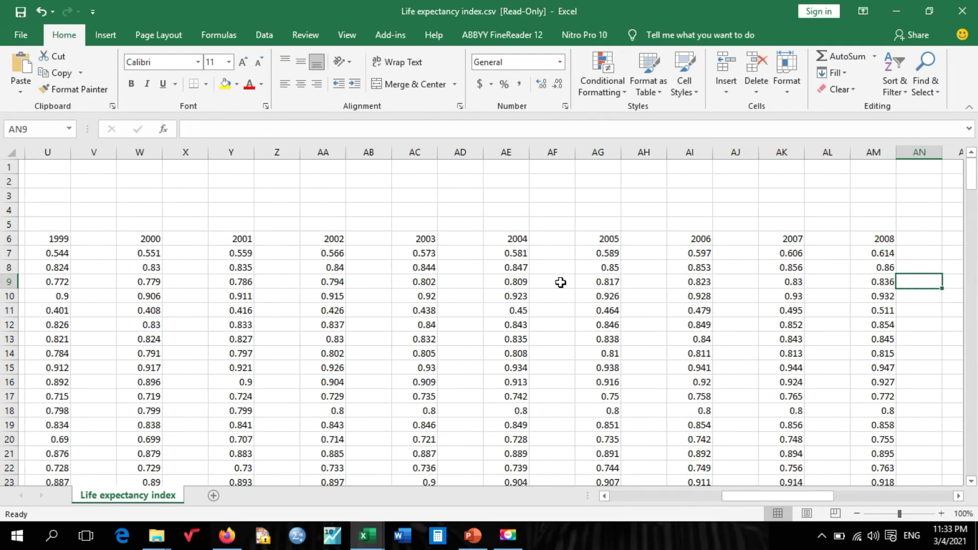
pyautogui.press('Right')
pyautogui.press('Right')
pyautogui.press('Right')
pyautogui.press('Right')
pyautogui.press('Right')
pyautogui.press('Right')
pyautogui.press('Right')
pyautogui.press('Right')
pyautogui.press('Right')
pyautogui.press('Right')
pyautogui.press('Right')
pyautogui.press('Right')
pyautogui.press('Right')
pyautogui.press('Right')
pyautogui.press('Right')
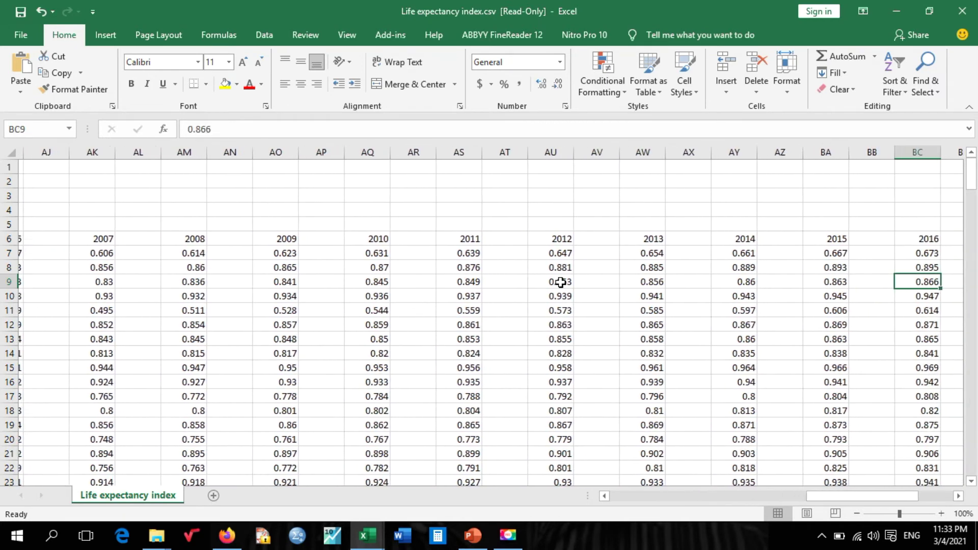
pyautogui.press('Right')
pyautogui.press('Right')
pyautogui.press('Right')
pyautogui.press('Right')
pyautogui.press('Right')
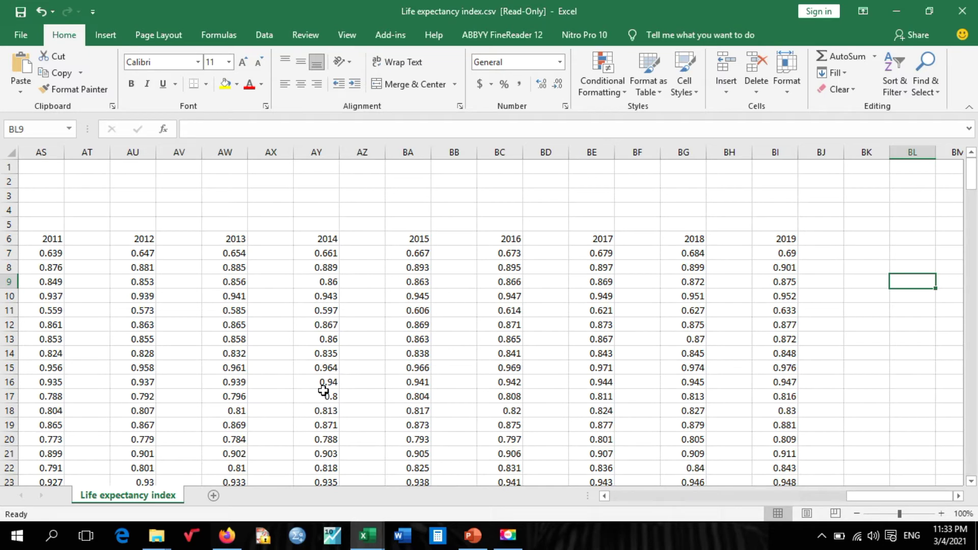
pyautogui.click(227, 535)
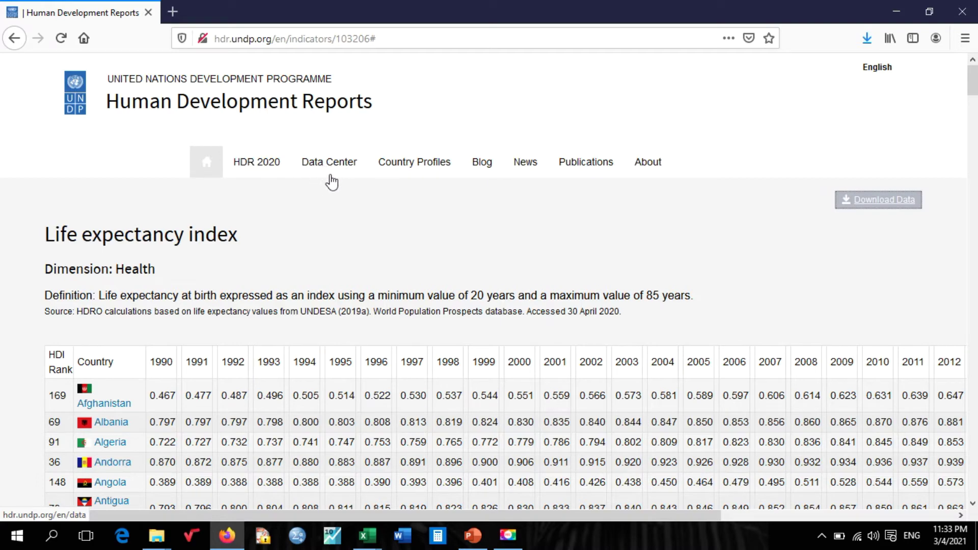
# Step: Go back to the Data Center, scroll to 'Download data by indicator' and open the Dimension dropdown
pyautogui.click(344, 166)
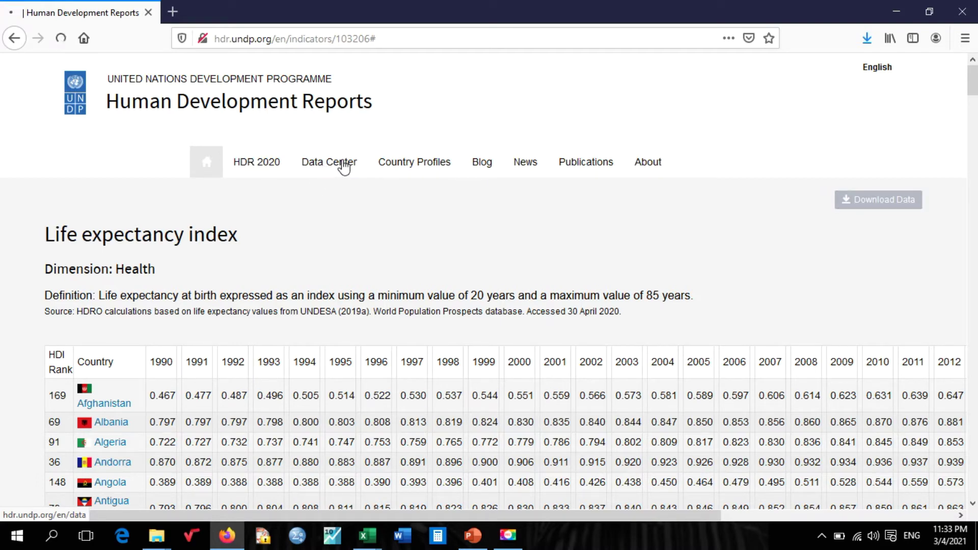
pyautogui.scroll(-5, 361, 253)
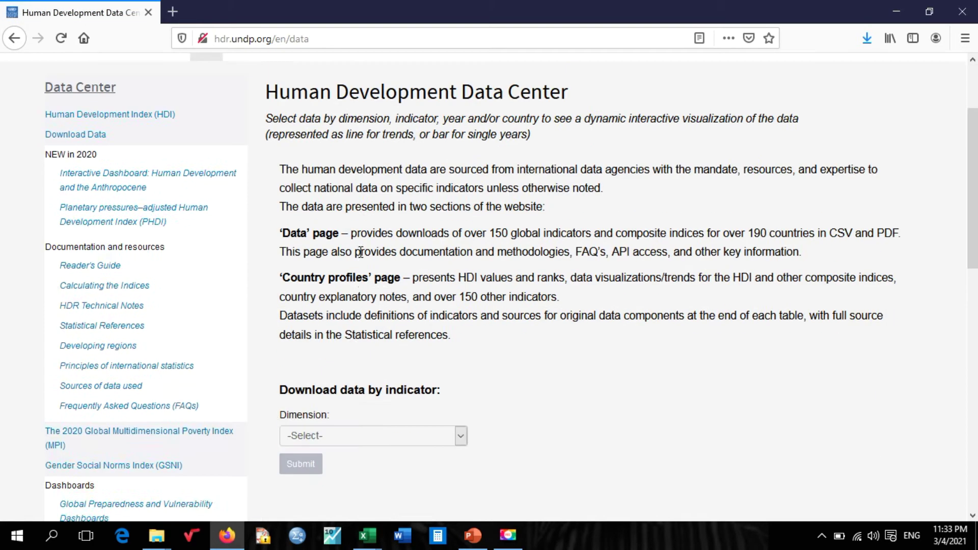
pyautogui.scroll(-2, 361, 254)
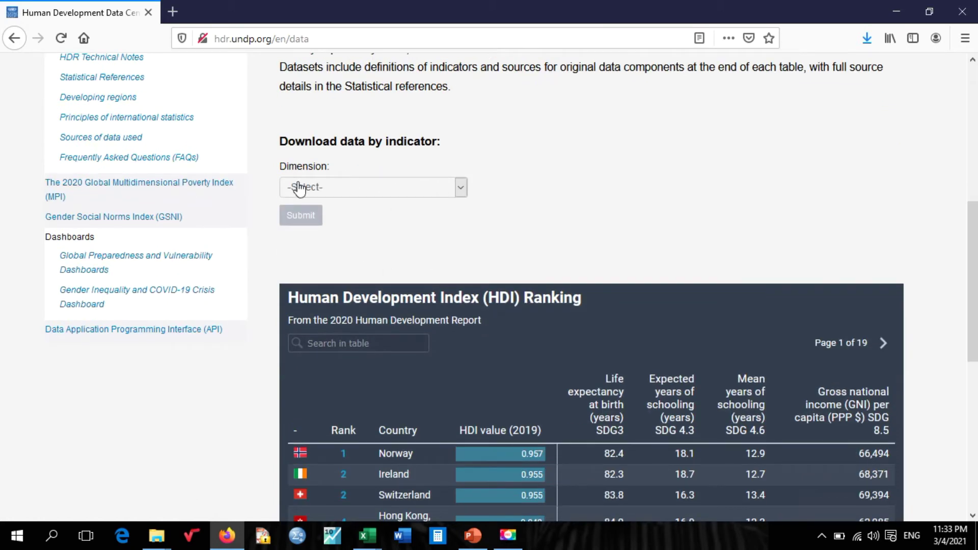
pyautogui.click(461, 188)
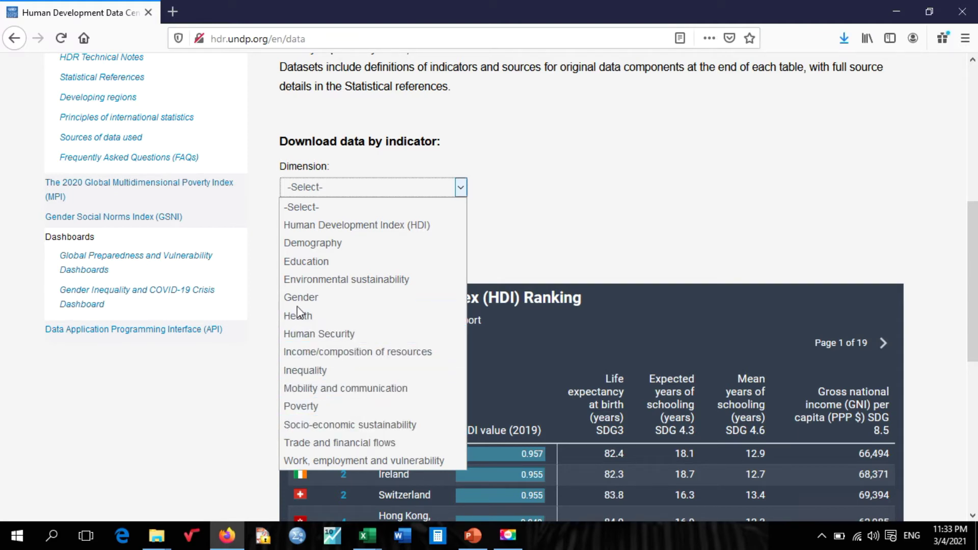
# Step: Pick Education as the dimension and Mean years of schooling (years) as the indicator, then submit
pyautogui.click(324, 264)
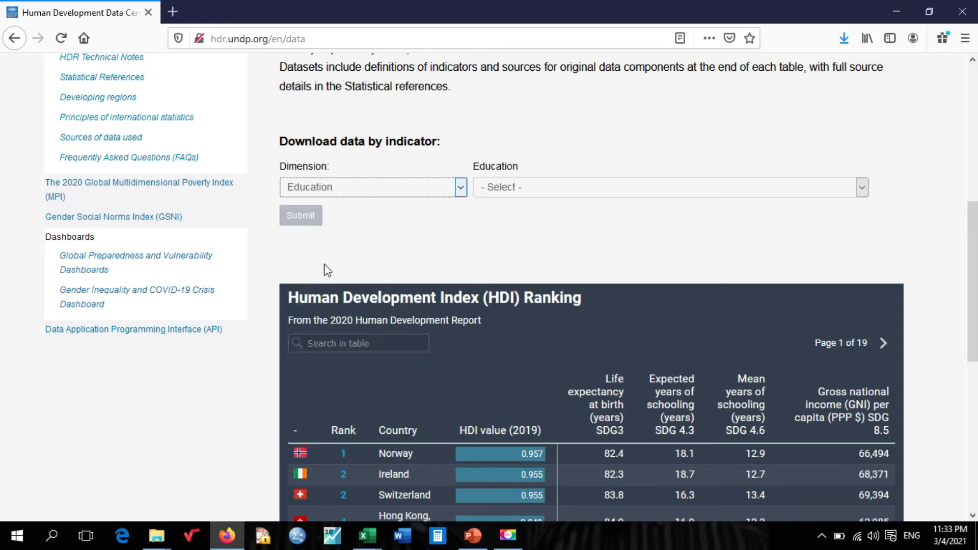
pyautogui.click(861, 189)
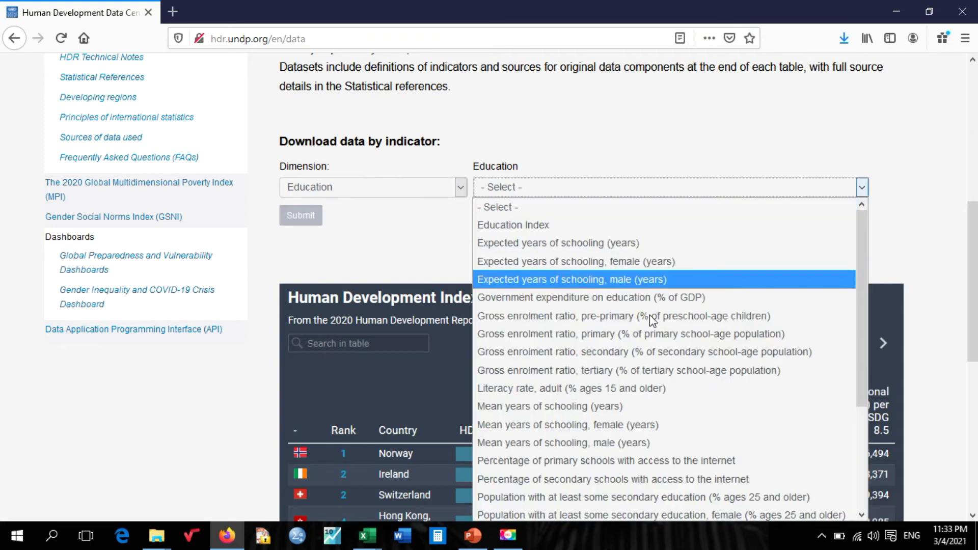
pyautogui.scroll(-3, 632, 338)
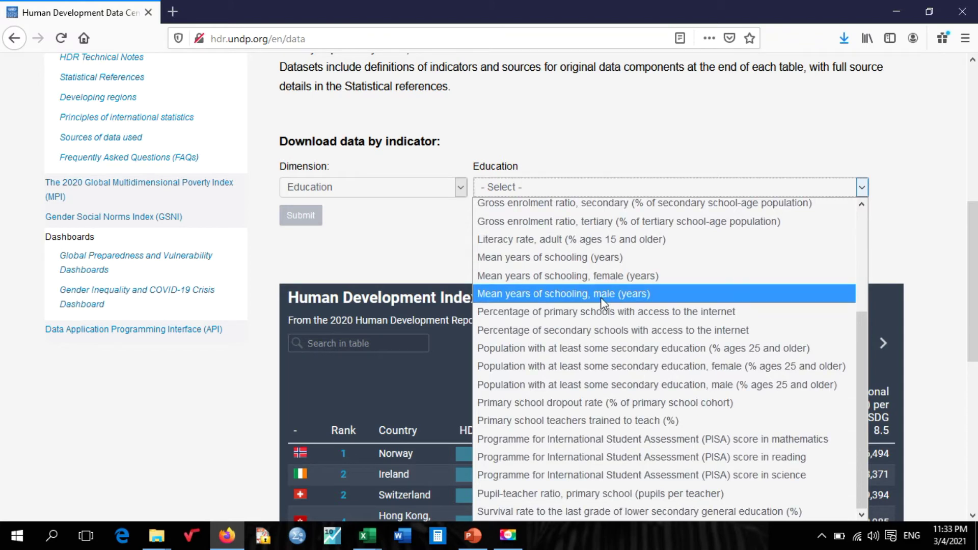
pyautogui.scroll(5, 647, 405)
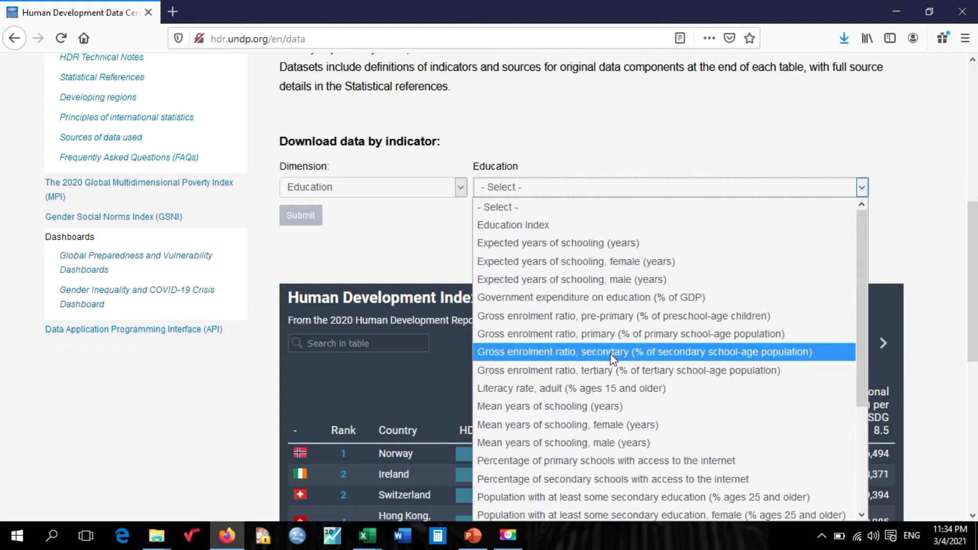
pyautogui.scroll(-1, 624, 374)
pyautogui.scroll(-2, 624, 377)
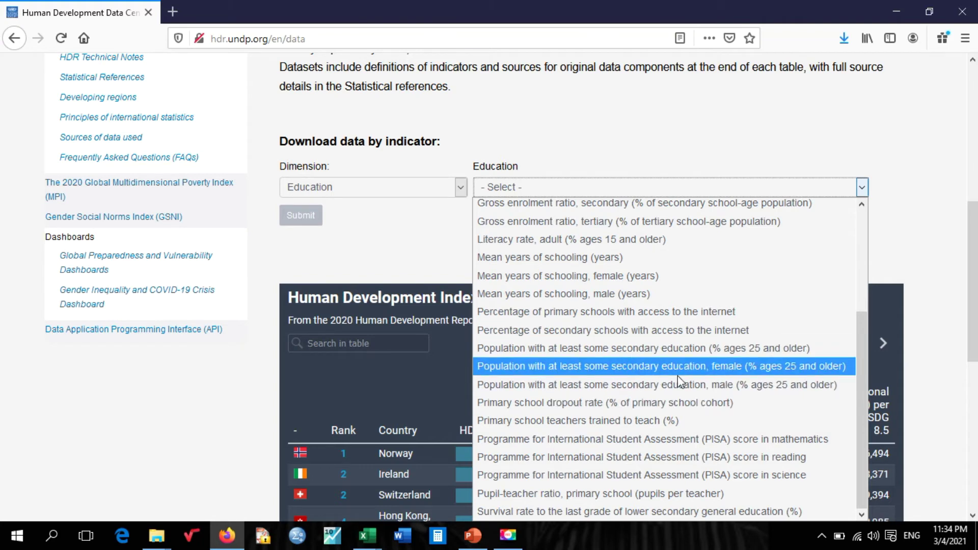
pyautogui.scroll(1, 626, 332)
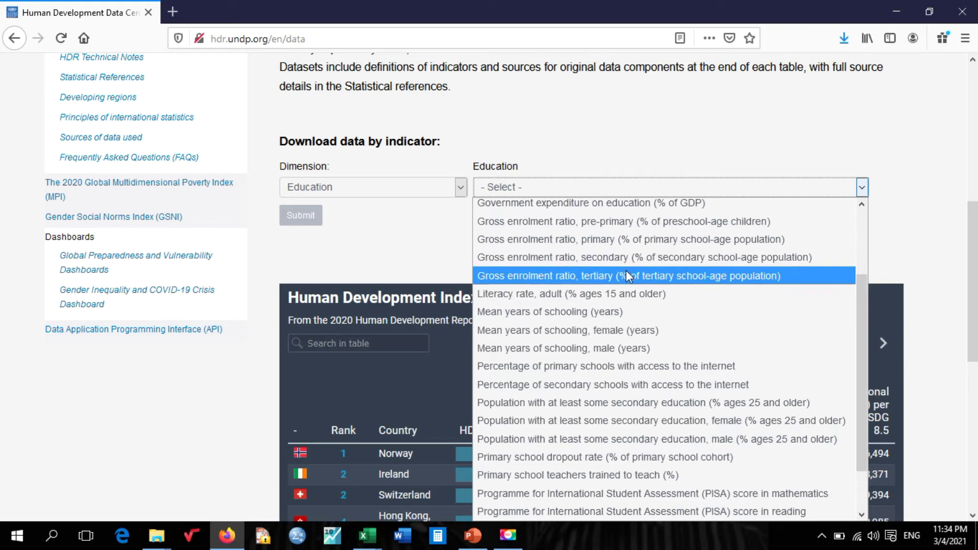
pyautogui.scroll(1, 626, 271)
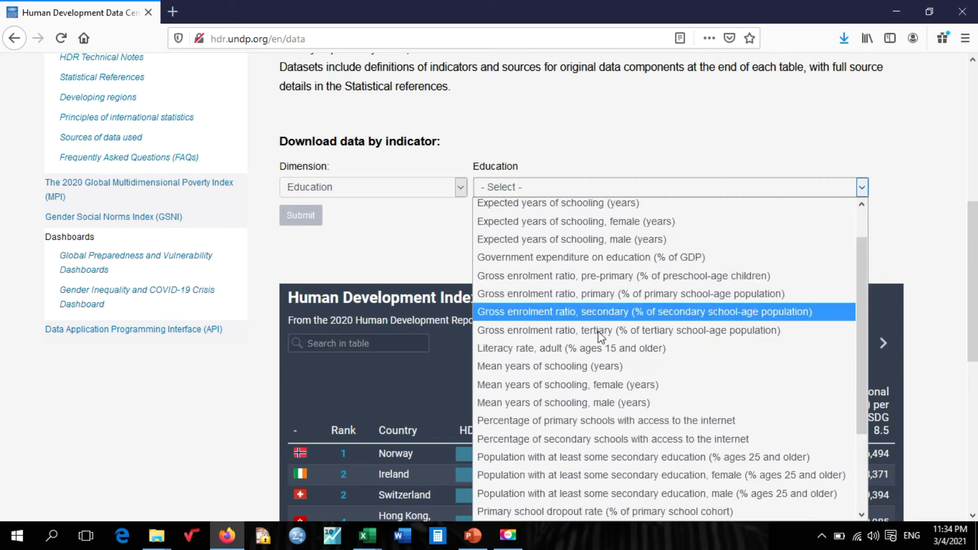
pyautogui.click(586, 371)
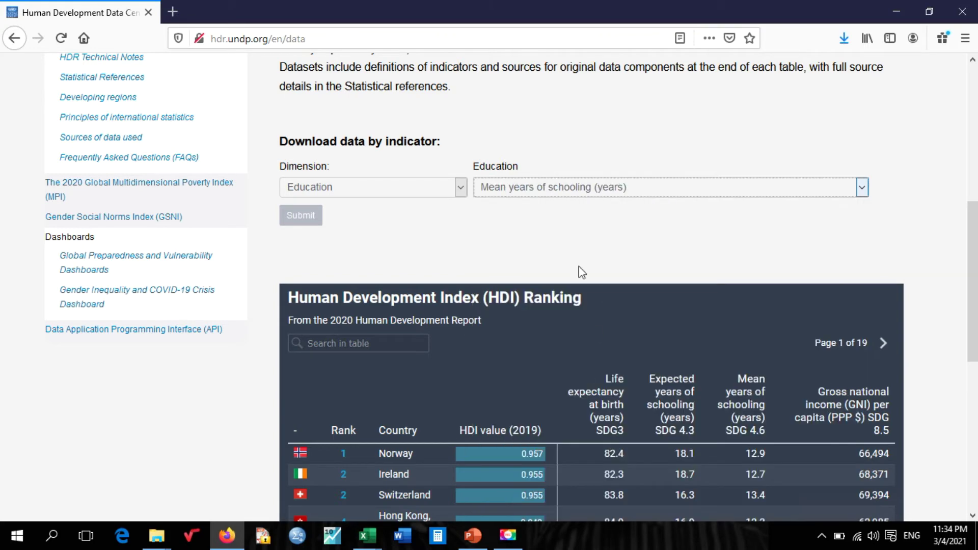
pyautogui.click(309, 220)
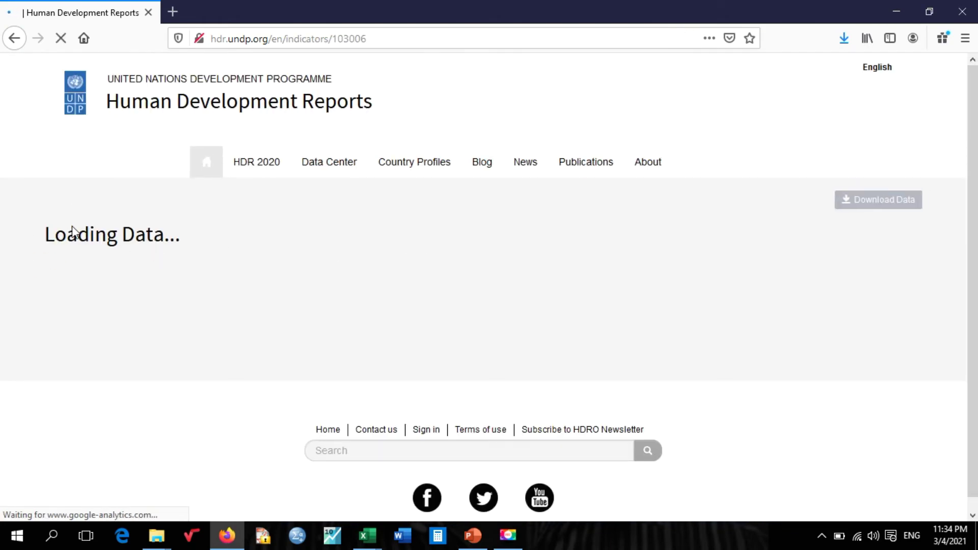
# Step: Download the Mean years of schooling (years) indicator data as a CSV file
pyautogui.scroll(-3, 214, 386)
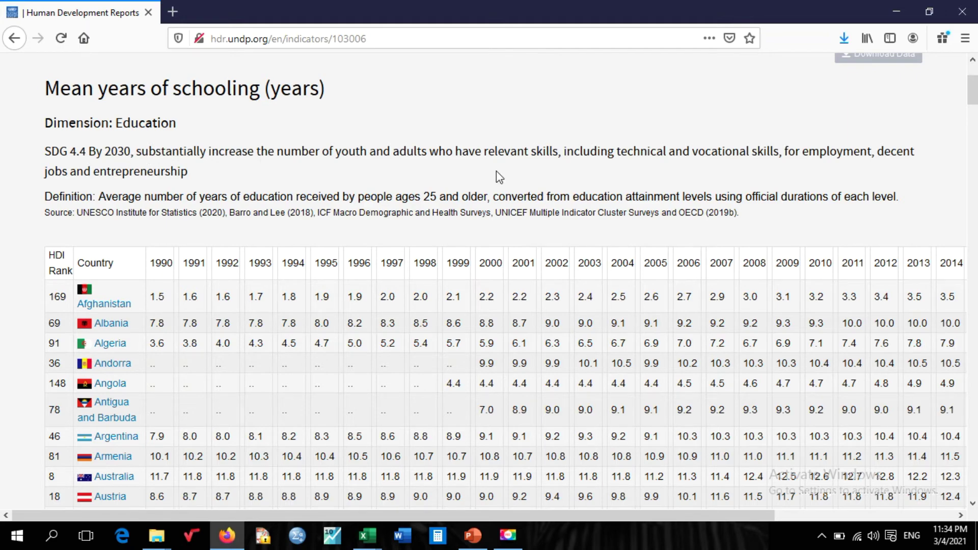
pyautogui.scroll(3, 499, 176)
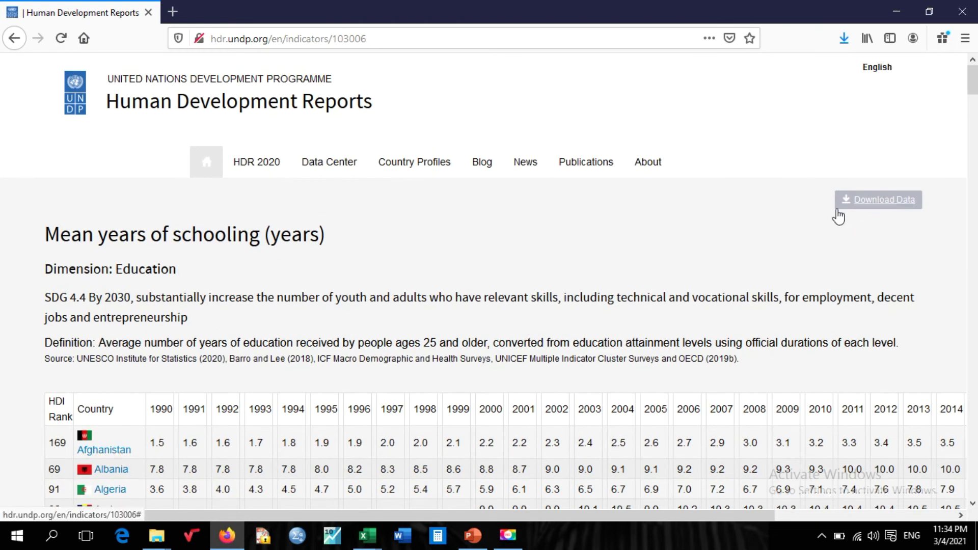
pyautogui.click(887, 204)
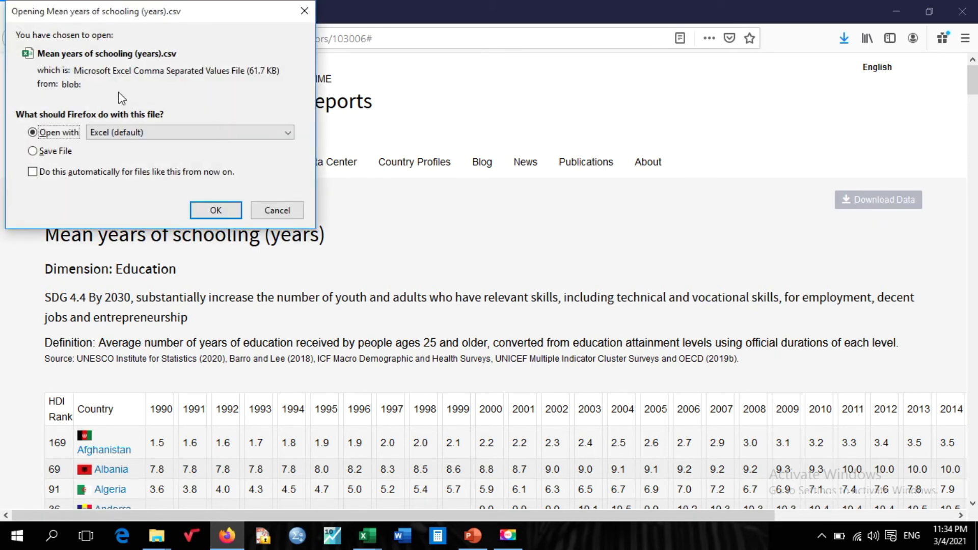
# Step: Open Mean years of schooling (years).csv in Excel and inspect the missing-value block C11:H13
pyautogui.click(212, 211)
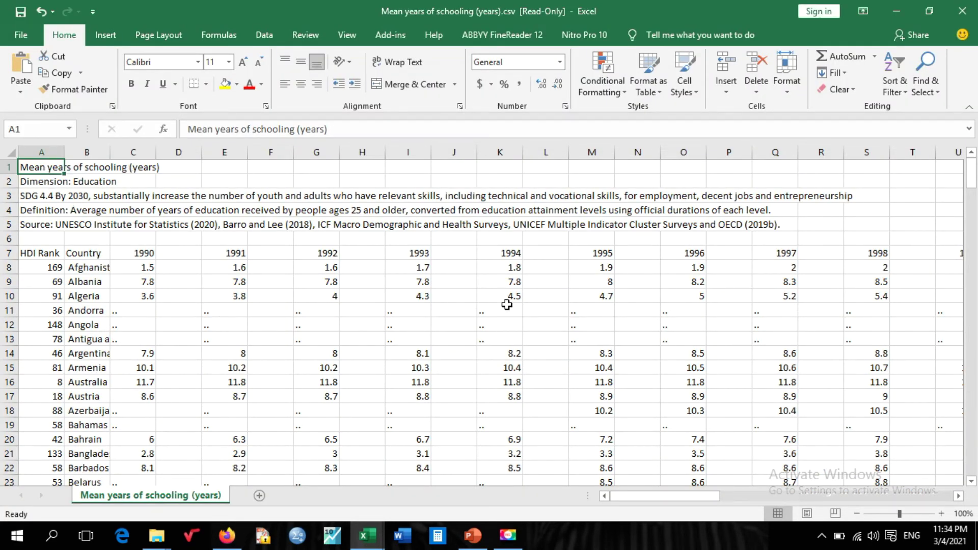
pyautogui.scroll(-3, 89, 302)
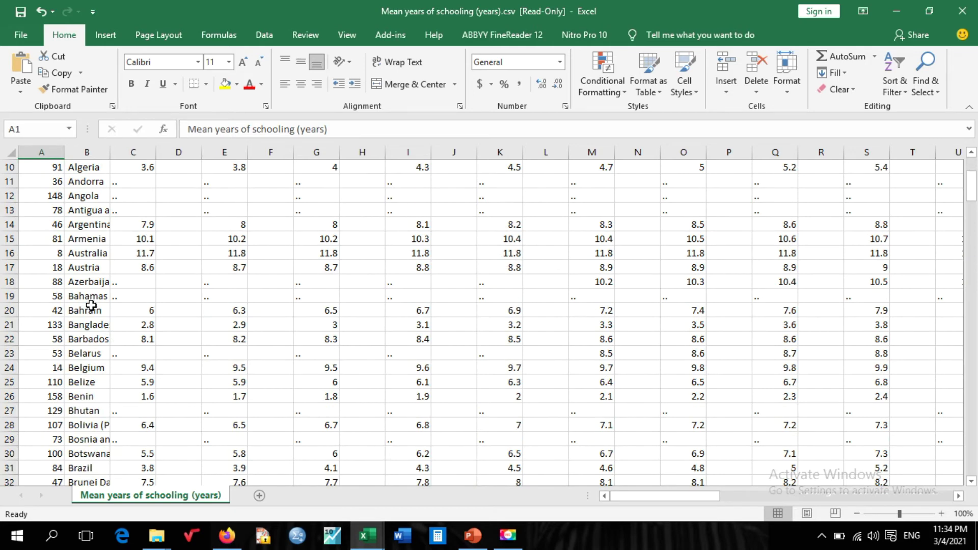
pyautogui.scroll(2, 90, 306)
pyautogui.moveTo(150, 270); pyautogui.dragTo(353, 295)
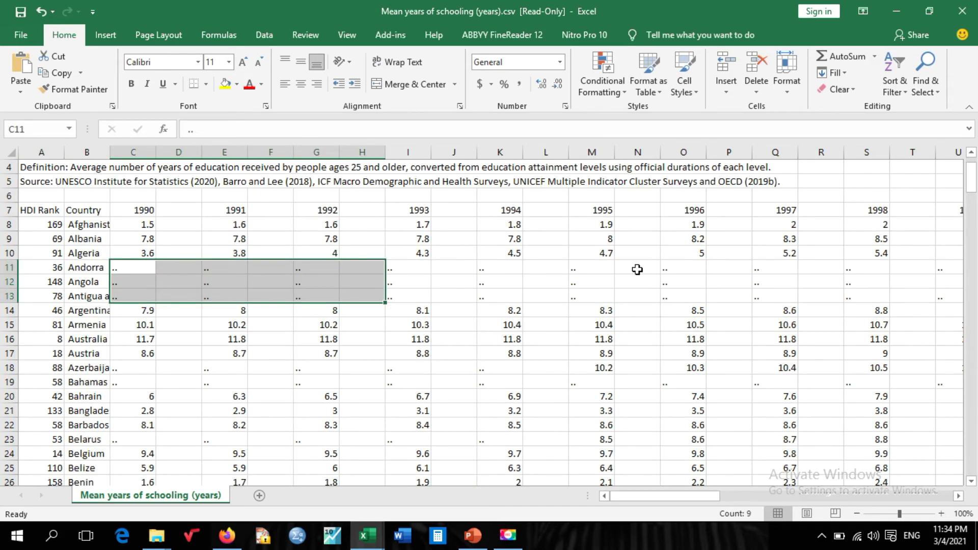
pyautogui.click(673, 283)
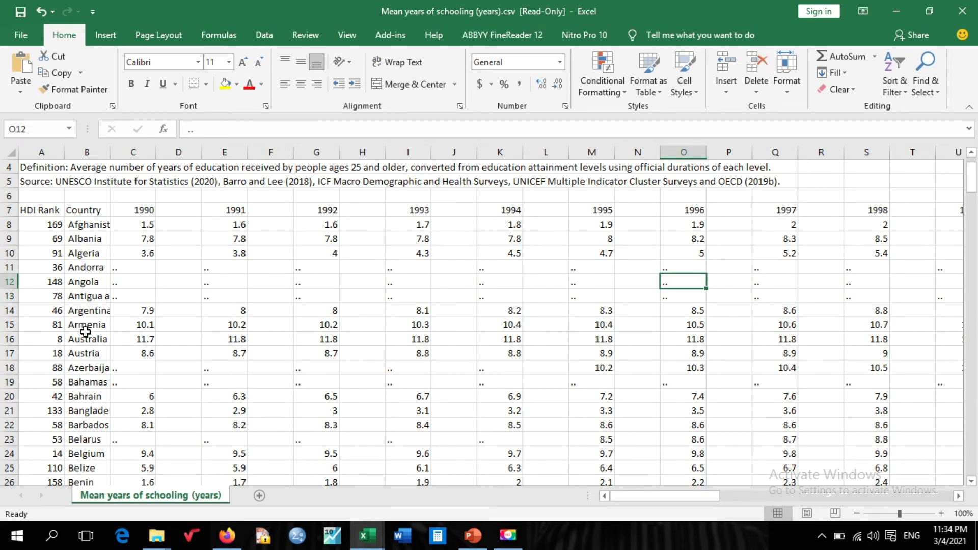
pyautogui.scroll(-5, 137, 331)
pyautogui.scroll(3, 296, 381)
pyautogui.scroll(-8, 507, 371)
pyautogui.scroll(3, 463, 367)
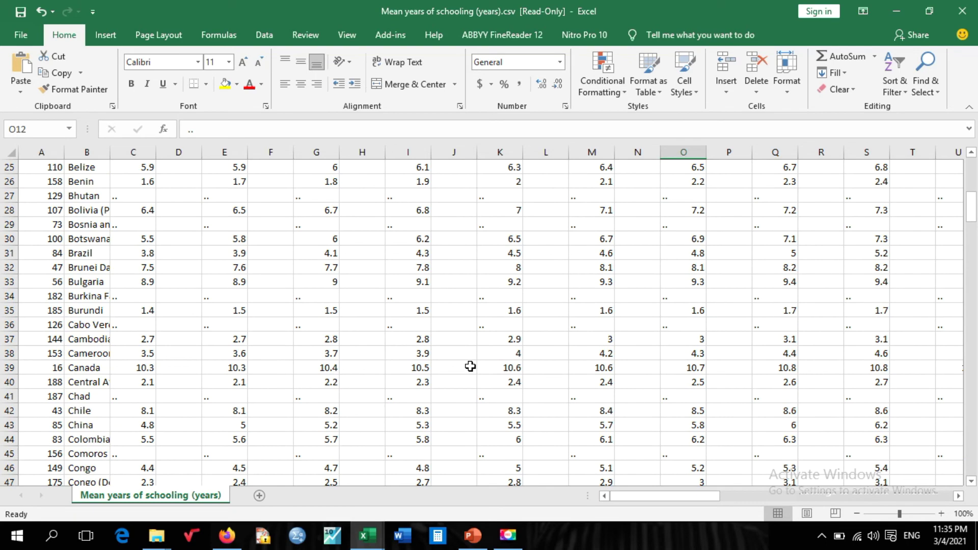
pyautogui.scroll(4, 470, 366)
# Step: Step along Azerbaijan's row 18, check Belarus's row 23, then return to Firefox
pyautogui.click(461, 242)
pyautogui.press('Right')
pyautogui.press('Right')
pyautogui.press('Right')
pyautogui.press('Right')
pyautogui.press('Right')
pyautogui.press('Right')
pyautogui.press('Right')
pyautogui.press('Right')
pyautogui.press('Right')
pyautogui.press('Right')
pyautogui.press('Right')
pyautogui.press('Right')
pyautogui.press('Right')
pyautogui.press('Right')
pyautogui.press('Right')
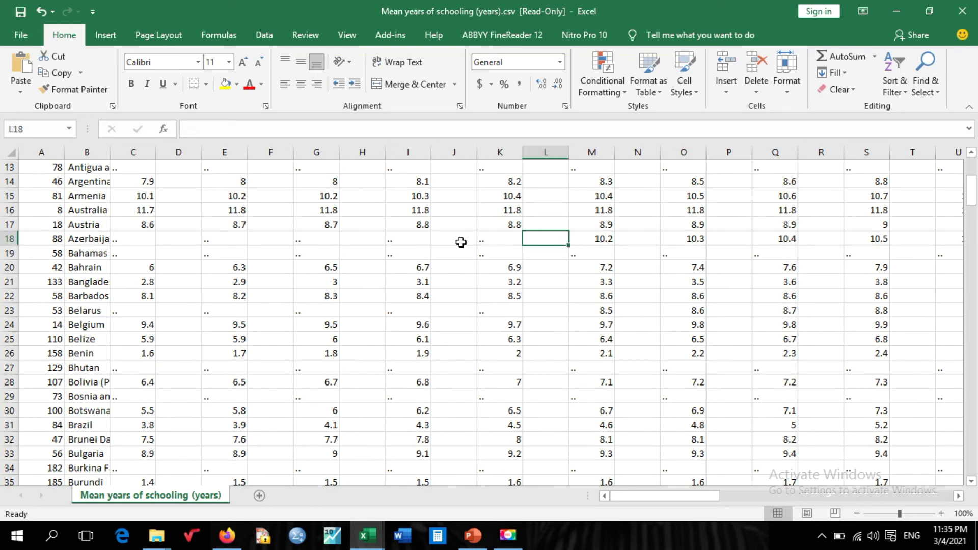
pyautogui.press('Right')
pyautogui.press('Right')
pyautogui.press('Right')
pyautogui.press('Right')
pyautogui.press('Right')
pyautogui.press('Right')
pyautogui.press('Right')
pyautogui.press('Right')
pyautogui.press('Right')
pyautogui.press('Right')
pyautogui.press('Right')
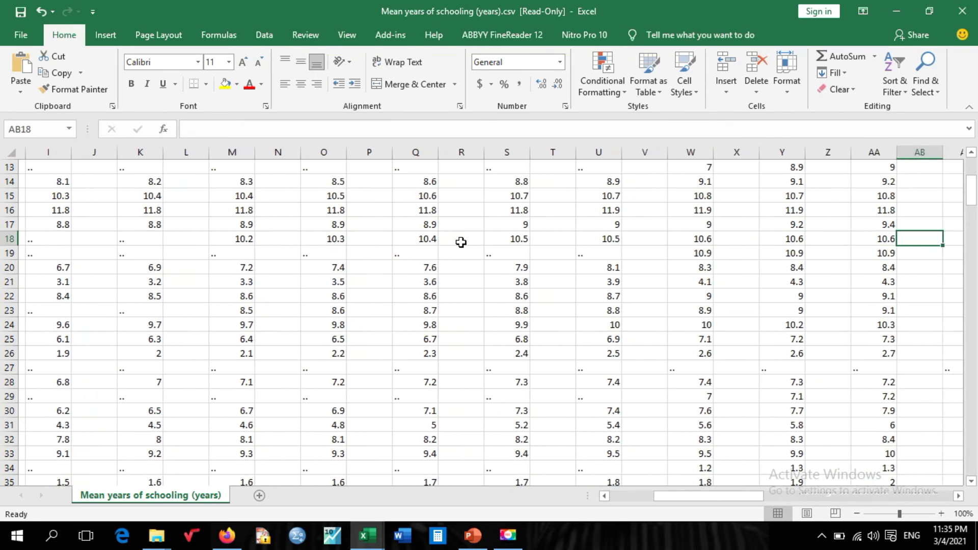
pyautogui.scroll(4, 461, 242)
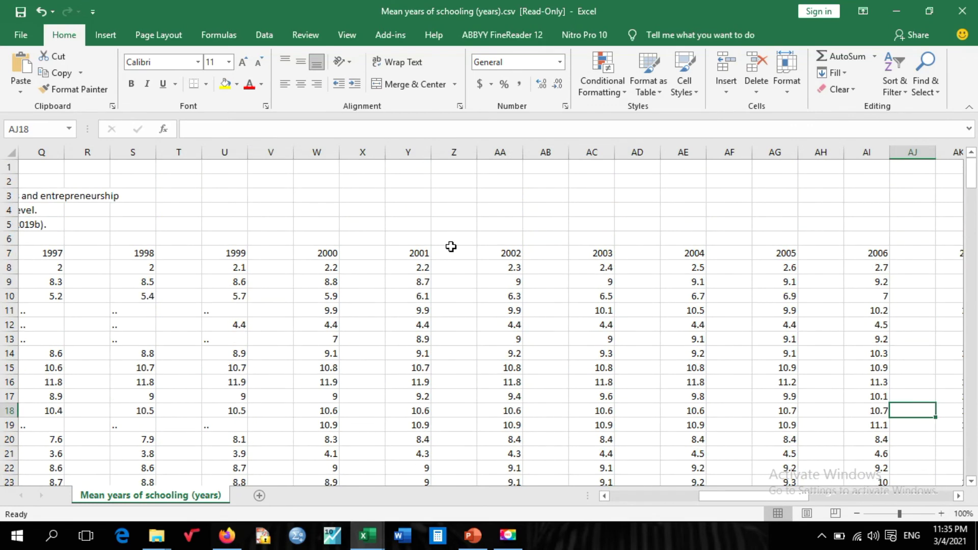
pyautogui.scroll(-3, 848, 401)
pyautogui.click(536, 353)
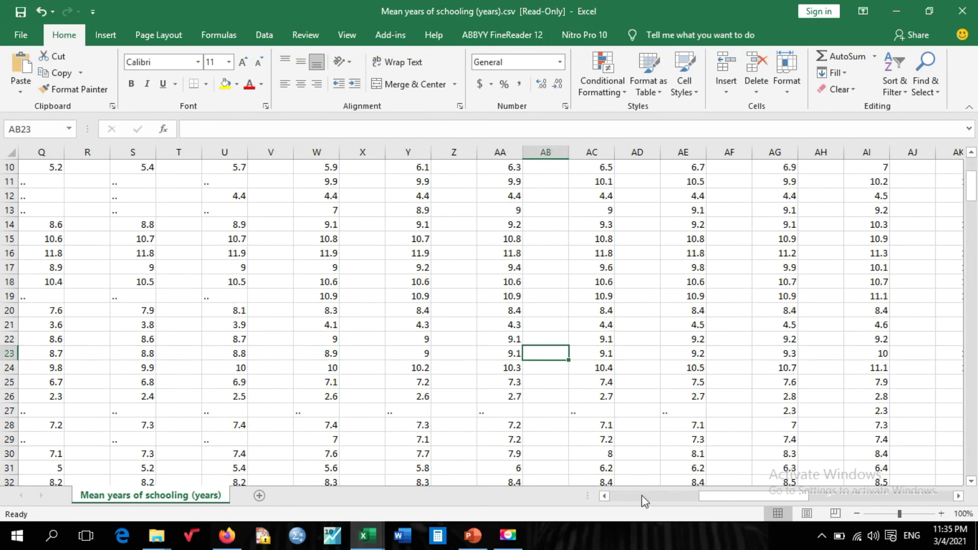
pyautogui.moveTo(720, 500); pyautogui.dragTo(658, 500)
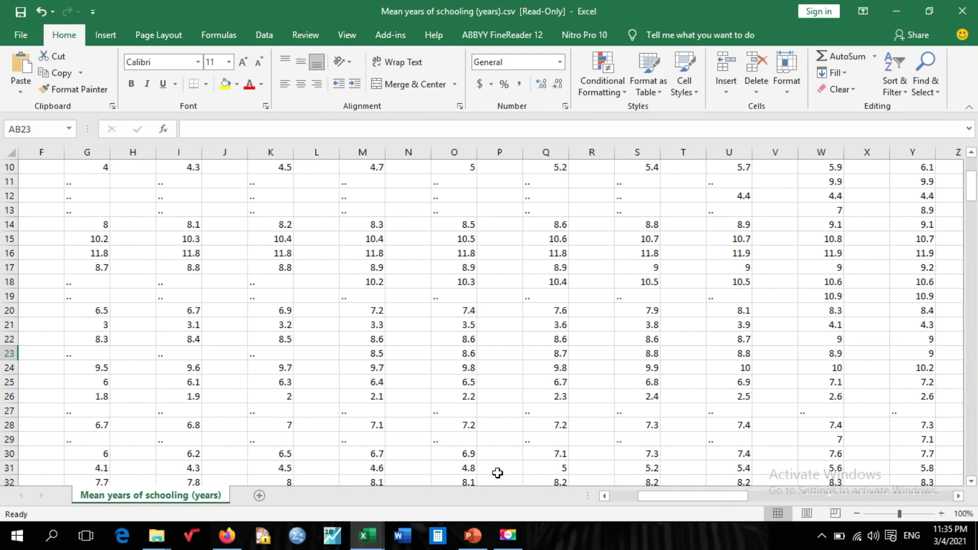
pyautogui.click(227, 536)
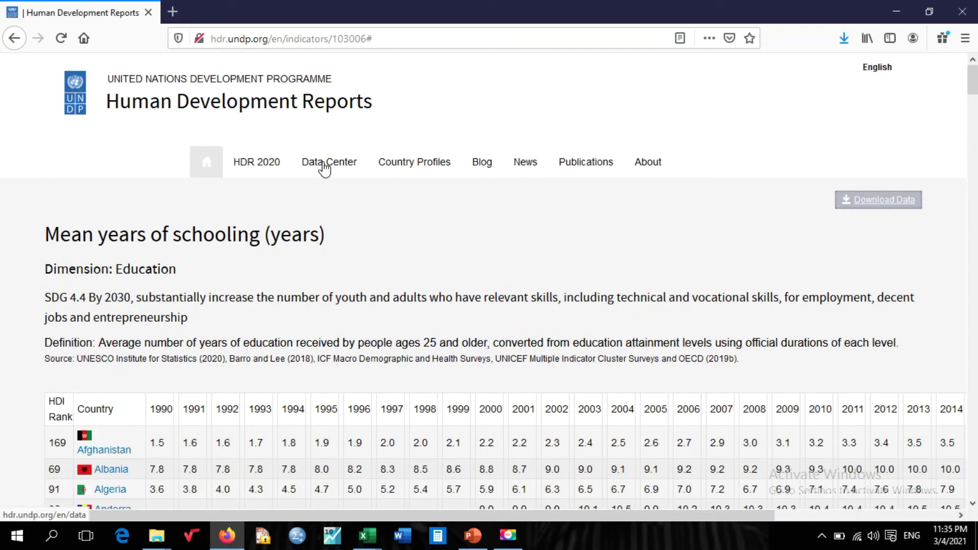
# Step: Return to the Data Center page, scroll to 'Download data by indicator' and open the Dimension dropdown
pyautogui.click(334, 172)
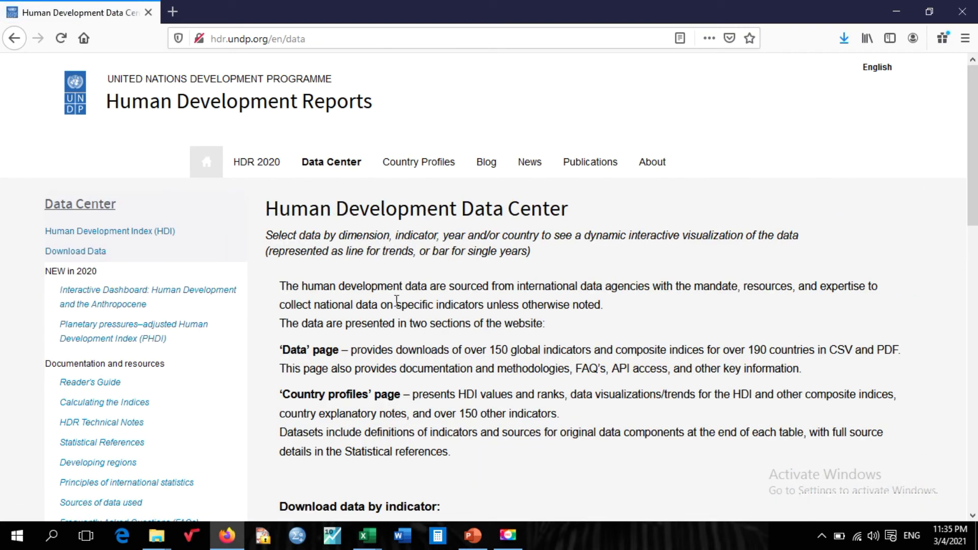
pyautogui.scroll(-1, 140, 348)
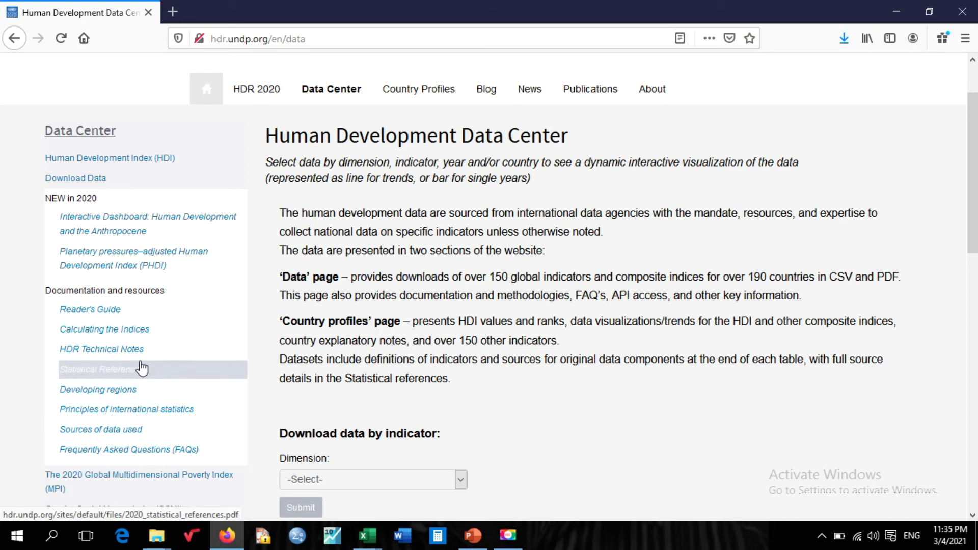
pyautogui.scroll(-1, 144, 432)
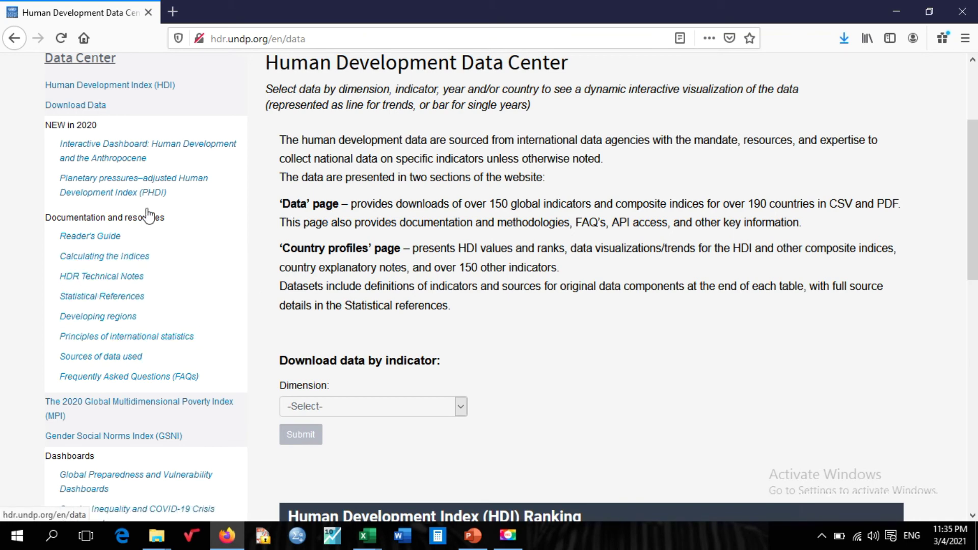
pyautogui.scroll(-3, 163, 346)
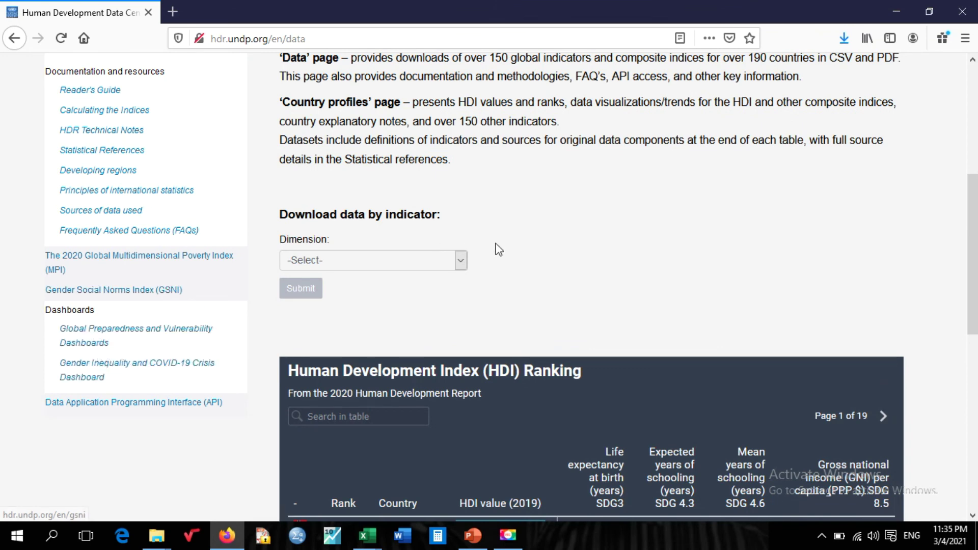
pyautogui.scroll(3, 498, 246)
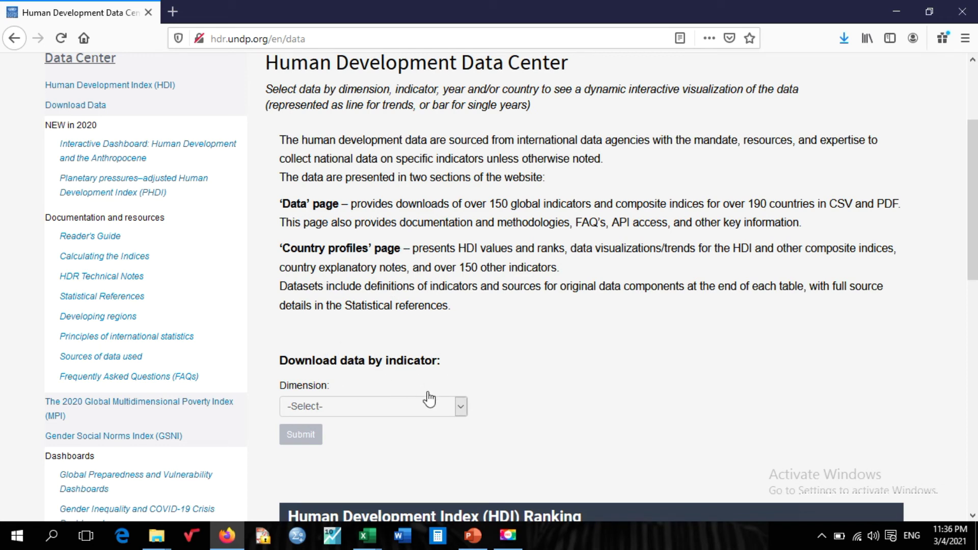
pyautogui.click(459, 408)
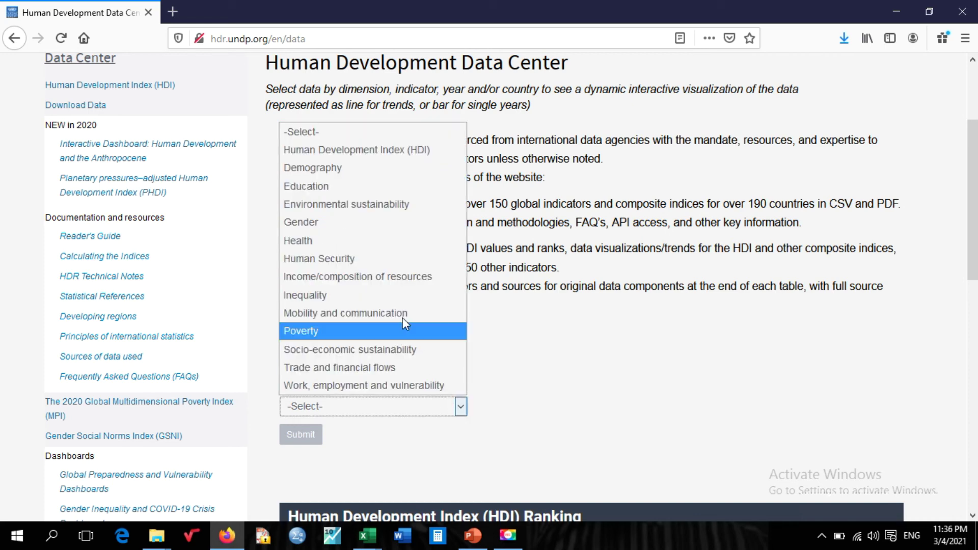